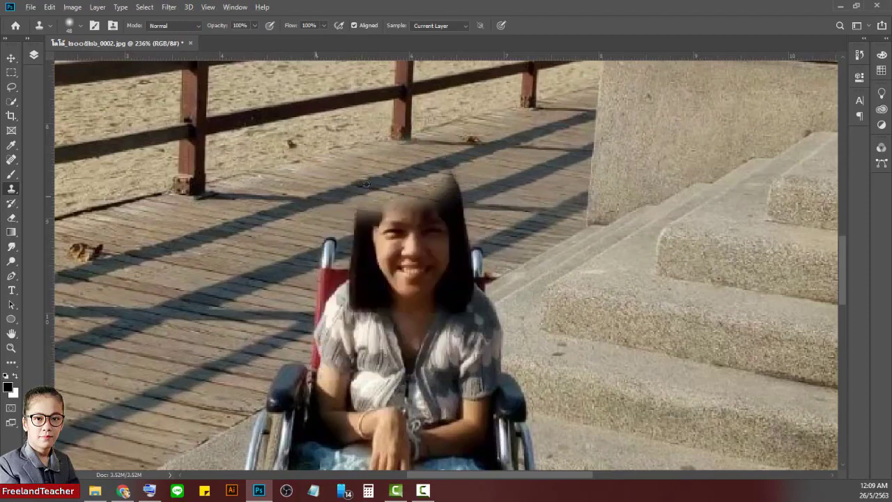
# Step: Clone the boardwalk planks and shadow over the woman's hair and forehead
pyautogui.keyDown('alt'); pyautogui.click(496, 186); pyautogui.keyUp('alt')
pyautogui.moveTo(459, 195)
pyautogui.mouseDown()
pyautogui.moveTo(372, 236)
pyautogui.moveTo(452, 202)
pyautogui.moveTo(409, 217)
pyautogui.mouseUp()
pyautogui.keyDown('alt'); pyautogui.click(508, 188); pyautogui.keyUp('alt')
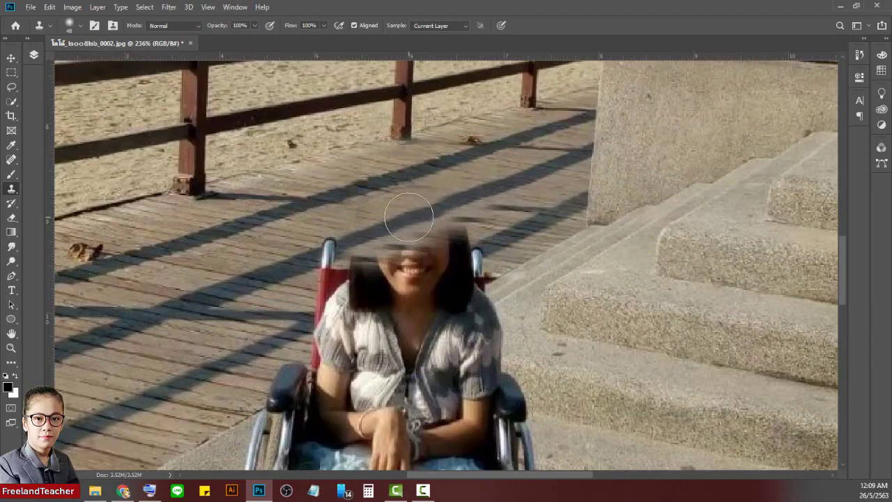
# Step: Set the Clone Stamp brush to 28 px and extend the diagonal shadow across the boardwalk above her face
pyautogui.rightClick(506, 202)
pyautogui.press('Return')
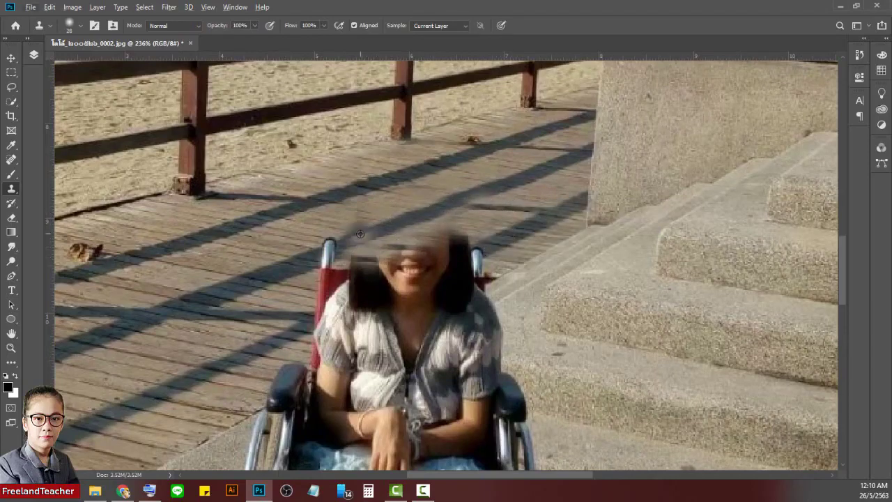
pyautogui.click(11, 347)
pyautogui.moveTo(374, 288); pyautogui.dragTo(306, 363)
pyautogui.moveTo(393, 274); pyautogui.dragTo(487, 282)
pyautogui.press('s')
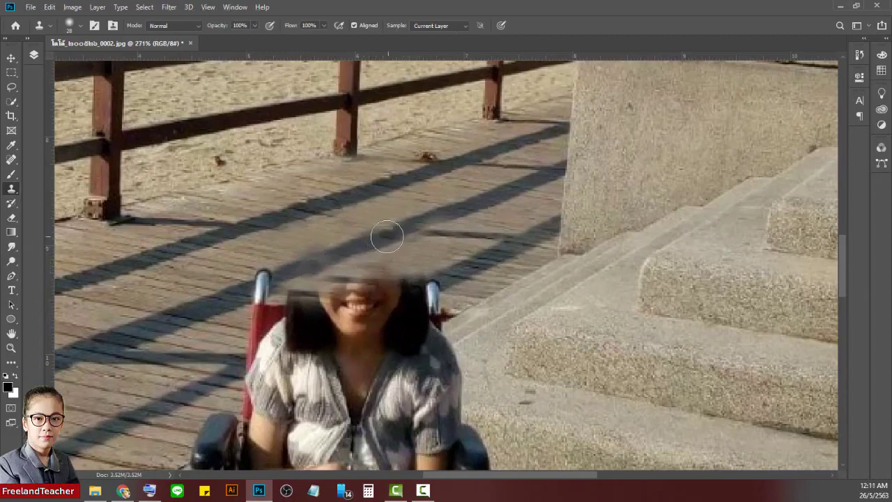
pyautogui.moveTo(348, 249); pyautogui.dragTo(292, 266)
# Step: Clone planks over the wheelchair's left push handle, enlarging the brush to 70 px
pyautogui.keyDown('alt'); pyautogui.click(204, 309); pyautogui.keyUp('alt')
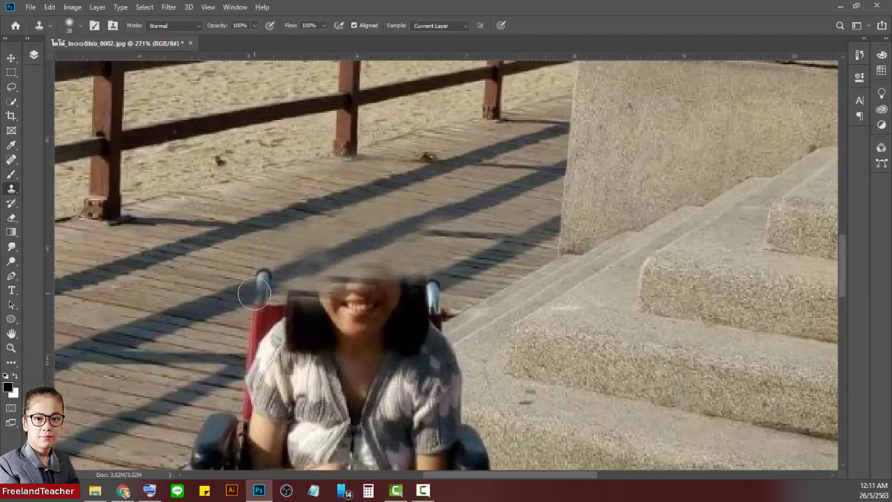
pyautogui.moveTo(253, 293); pyautogui.dragTo(260, 286)
pyautogui.rightClick(196, 311)
pyautogui.write('70')
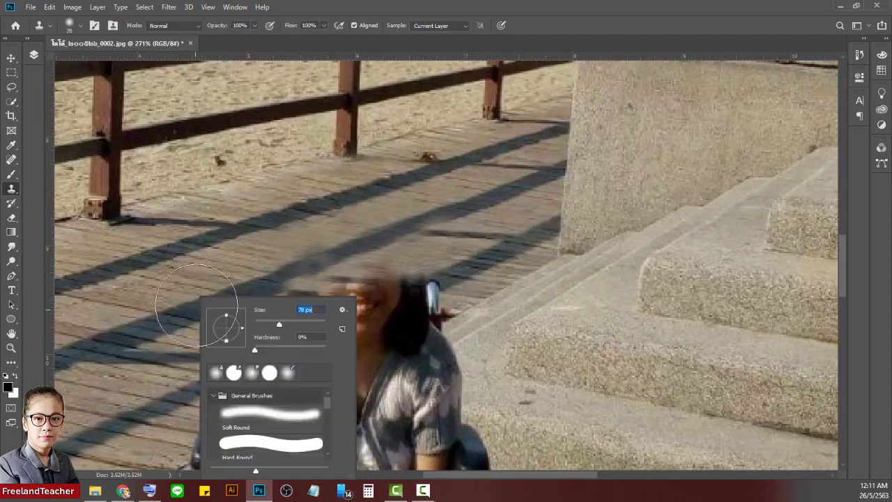
pyautogui.press('Return')
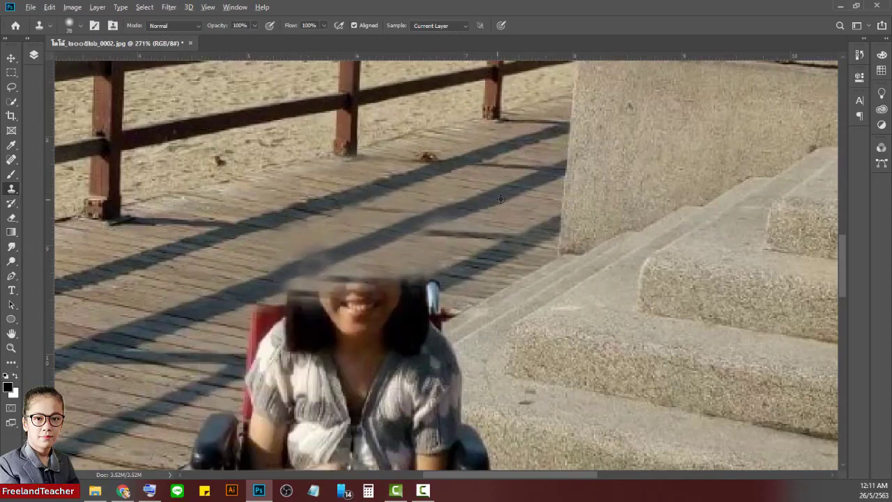
pyautogui.moveTo(278, 288); pyautogui.dragTo(269, 288)
# Step: Reduce the brush to 42 px and clone planks and the lower diagonal shadow over her face, hair and left shoulder
pyautogui.rightClick(486, 260)
pyautogui.moveTo(563, 285); pyautogui.dragTo(553, 285)
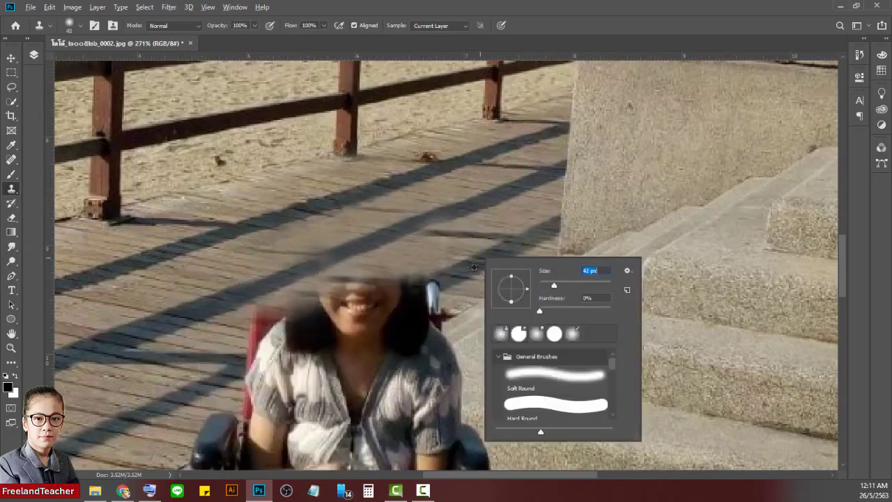
pyautogui.moveTo(432, 290); pyautogui.dragTo(386, 311)
pyautogui.keyDown('alt'); pyautogui.click(196, 386); pyautogui.keyUp('alt')
pyautogui.moveTo(244, 348)
pyautogui.mouseDown()
pyautogui.moveTo(294, 338)
pyautogui.moveTo(255, 384)
pyautogui.moveTo(413, 309)
pyautogui.moveTo(355, 323)
pyautogui.moveTo(427, 312)
pyautogui.moveTo(420, 300)
pyautogui.moveTo(342, 342)
pyautogui.moveTo(272, 360)
pyautogui.moveTo(113, 445)
pyautogui.mouseUp()
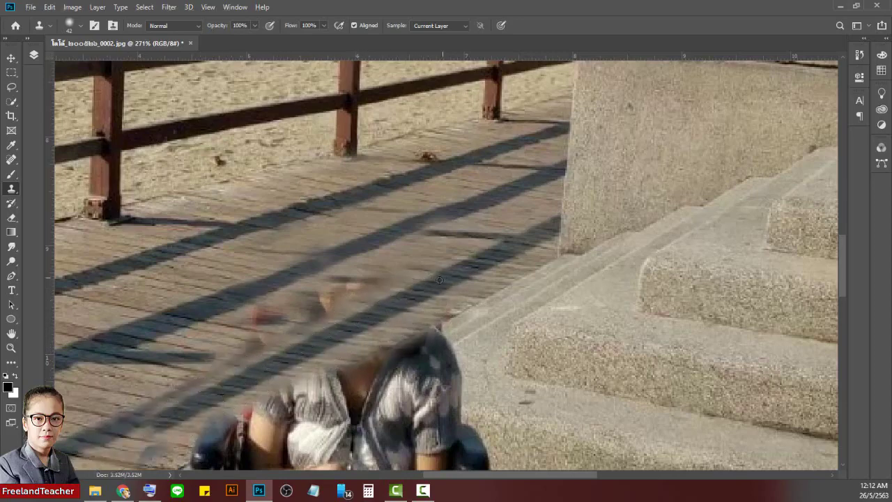
# Step: Try to extend the cloned lower shadow down across the boardwalk towards the wooden post
pyautogui.keyDown('alt'); pyautogui.click(439, 279); pyautogui.keyUp('alt')
pyautogui.moveTo(160, 426); pyautogui.dragTo(65, 467)
pyautogui.press('z')
pyautogui.moveTo(155, 385)
pyautogui.mouseDown()
pyautogui.moveTo(145, 410)
pyautogui.moveTo(288, 369)
pyautogui.moveTo(342, 279)
pyautogui.mouseUp()
pyautogui.press('s')
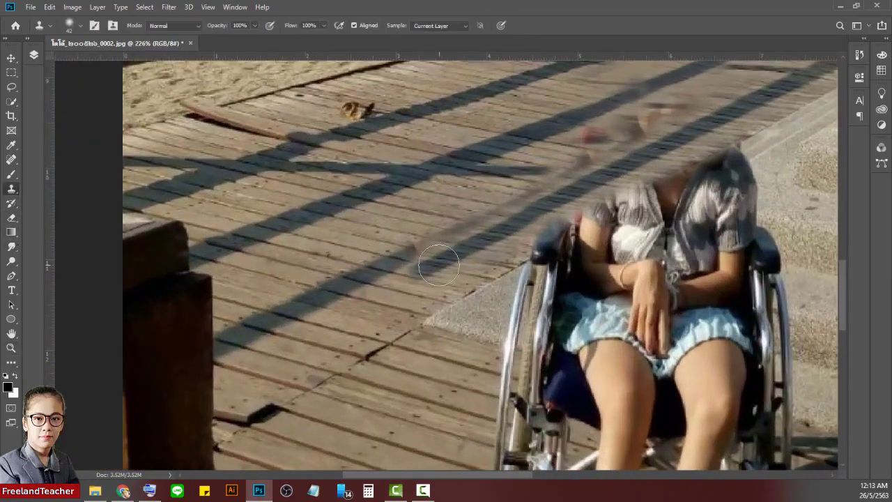
pyautogui.keyDown('alt'); pyautogui.click(531, 201); pyautogui.keyUp('alt')
pyautogui.moveTo(414, 265); pyautogui.dragTo(244, 369)
pyautogui.moveTo(453, 264); pyautogui.dragTo(422, 267)
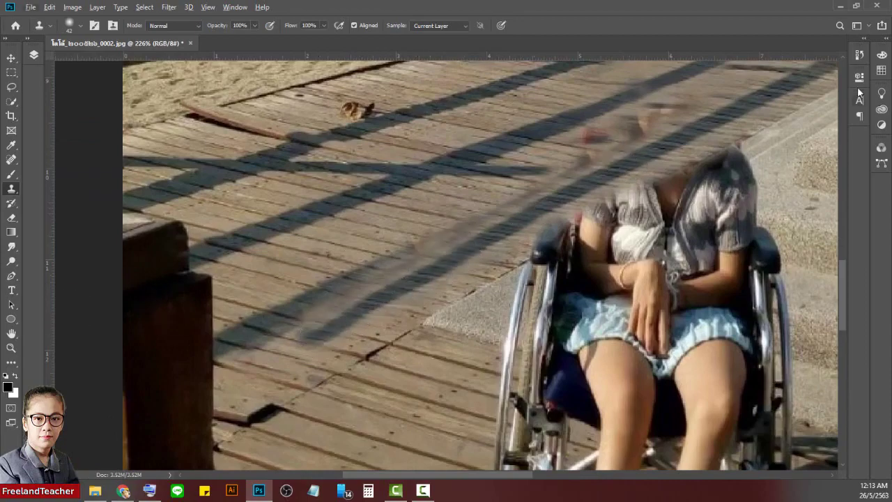
# Step: Undo the latest Clone Stamp strokes on the lower shadow by returning to an earlier history state
pyautogui.click(859, 55)
pyautogui.click(779, 201)
pyautogui.click(776, 177)
pyautogui.click(759, 150)
pyautogui.click(754, 112)
pyautogui.click(753, 65)
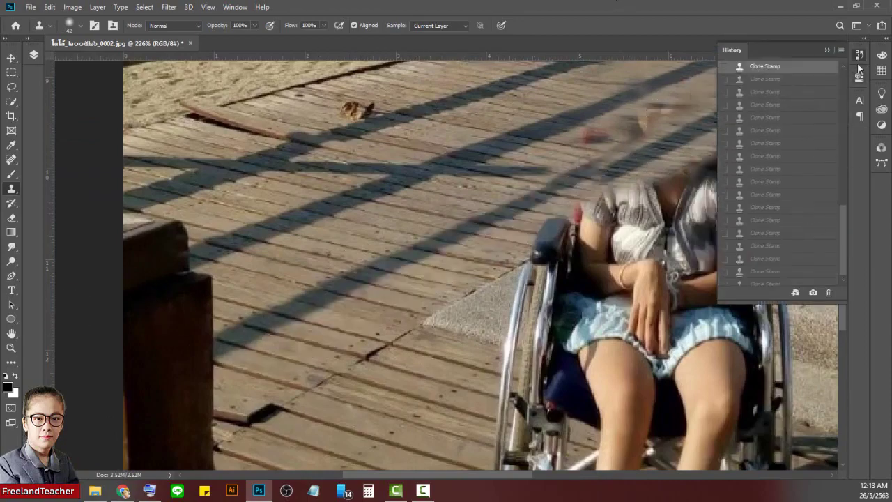
pyautogui.click(859, 55)
# Step: Set the brush to 26 px and clone clean planks over the leftover face and red backrest patches between the shadows
pyautogui.scroll(3, 95, 392)
pyautogui.moveTo(622, 316); pyautogui.dragTo(561, 316)
pyautogui.moveTo(679, 284); pyautogui.dragTo(780, 283)
pyautogui.moveTo(370, 231)
pyautogui.mouseDown()
pyautogui.moveTo(411, 231)
pyautogui.moveTo(372, 234)
pyautogui.mouseUp()
pyautogui.rightClick(434, 256)
pyautogui.moveTo(506, 287); pyautogui.dragTo(500, 287)
pyautogui.keyDown('alt'); pyautogui.click(411, 262); pyautogui.keyUp('alt')
pyautogui.moveTo(426, 252); pyautogui.dragTo(647, 177)
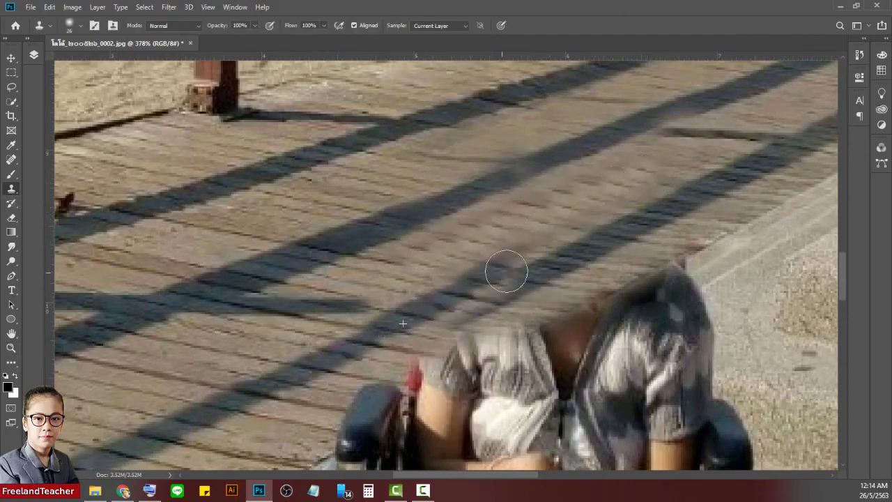
# Step: Clone planks and shadow above the shoulders, extending the thin horizontal shadow until it meets the diagonal one
pyautogui.keyDown('alt'); pyautogui.click(271, 428); pyautogui.keyUp('alt')
pyautogui.moveTo(478, 324); pyautogui.dragTo(563, 296)
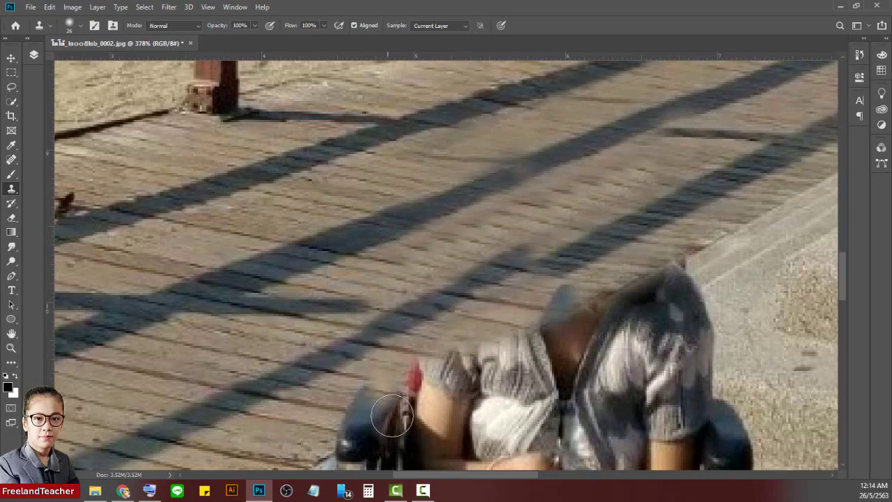
pyautogui.keyDown('alt'); pyautogui.click(302, 302); pyautogui.keyUp('alt')
pyautogui.moveTo(377, 308); pyautogui.dragTo(390, 308)
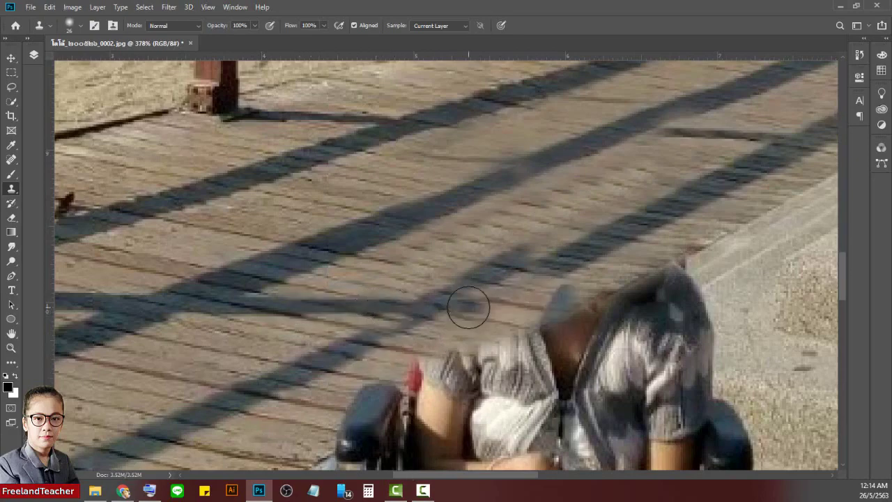
pyautogui.keyDown('alt'); pyautogui.click(303, 378); pyautogui.keyUp('alt')
pyautogui.moveTo(385, 339); pyautogui.dragTo(381, 334)
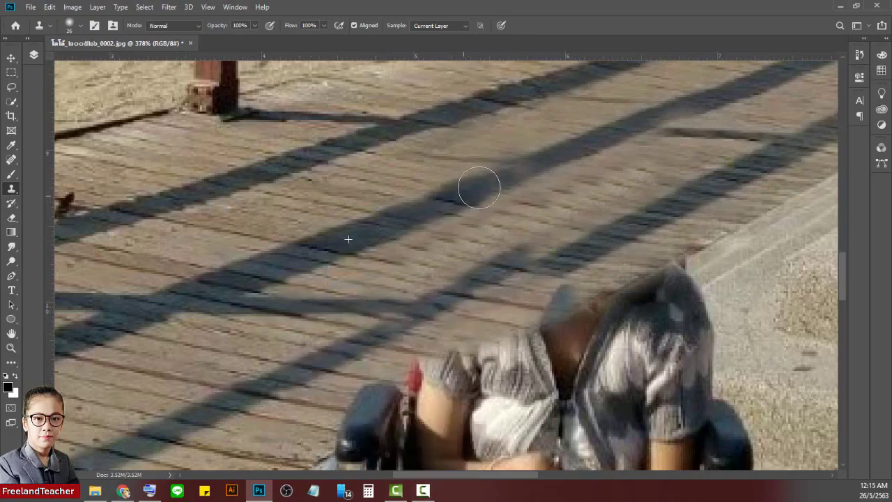
# Step: Set the brush to 61 px and retouch the uneven shadow and planks just above the shoulders
pyautogui.press('z')
pyautogui.hotkey('ctrl', '0')
pyautogui.moveTo(485, 303); pyautogui.dragTo(582, 403)
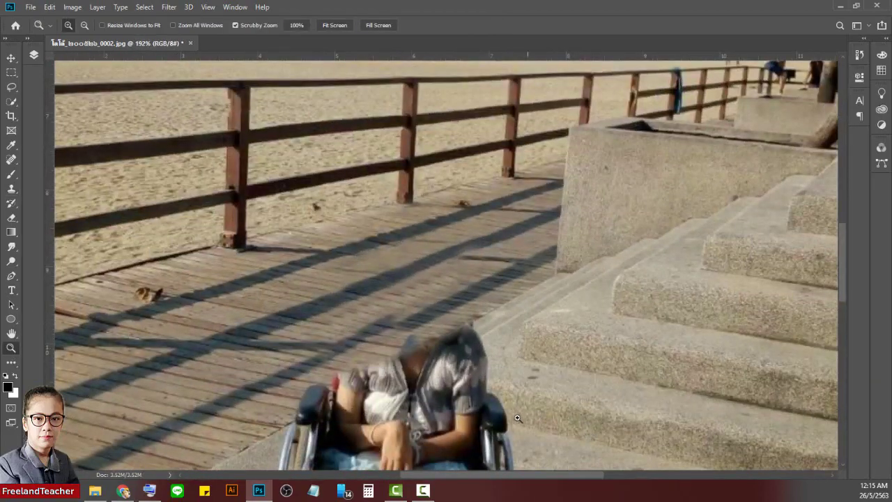
pyautogui.moveTo(517, 418); pyautogui.dragTo(533, 425)
pyautogui.press('s')
pyautogui.rightClick(404, 299)
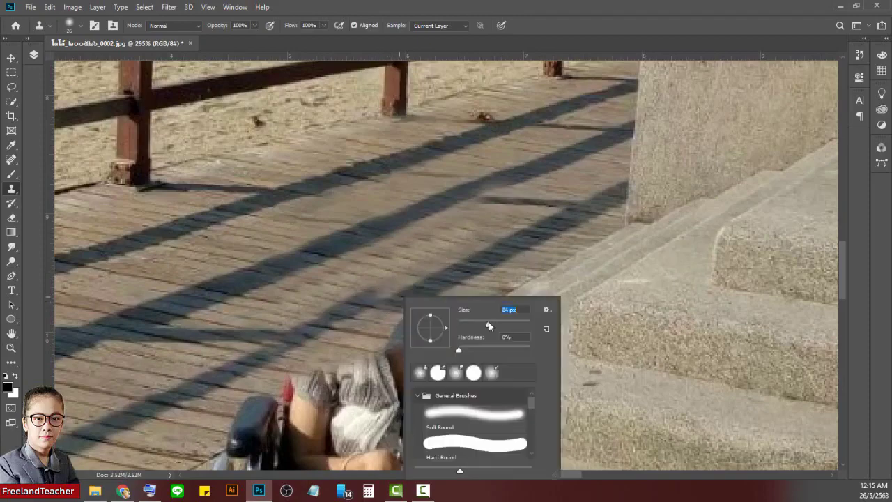
pyautogui.moveTo(488, 325); pyautogui.dragTo(483, 325)
pyautogui.click(383, 303)
pyautogui.moveTo(385, 310)
pyautogui.mouseDown()
pyautogui.moveTo(336, 324)
pyautogui.moveTo(471, 259)
pyautogui.moveTo(330, 326)
pyautogui.mouseUp()
pyautogui.keyDown('alt'); pyautogui.click(471, 259); pyautogui.keyUp('alt')
# Step: Clone the stone steps over the right half of her torso, her arm and the wheelchair's right armrest
pyautogui.click(10, 348)
pyautogui.moveTo(278, 334); pyautogui.dragTo(118, 334)
pyautogui.click(421, 177)
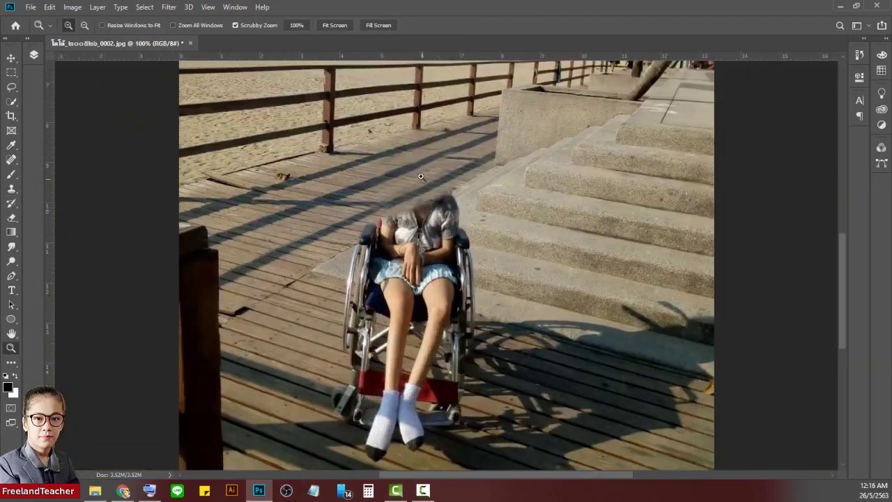
pyautogui.moveTo(421, 177); pyautogui.dragTo(465, 218)
pyautogui.moveTo(504, 297); pyautogui.dragTo(474, 306)
pyautogui.moveTo(379, 319); pyautogui.dragTo(402, 318)
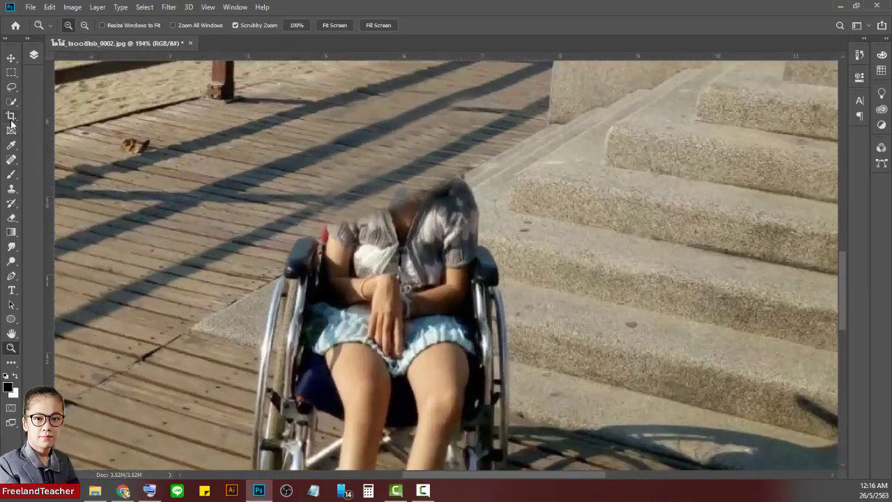
pyautogui.click(11, 189)
pyautogui.keyDown('alt'); pyautogui.click(537, 335); pyautogui.keyUp('alt')
pyautogui.moveTo(491, 317)
pyautogui.mouseDown()
pyautogui.moveTo(459, 308)
pyautogui.moveTo(494, 311)
pyautogui.moveTo(494, 284)
pyautogui.moveTo(468, 279)
pyautogui.moveTo(471, 265)
pyautogui.moveTo(450, 265)
pyautogui.moveTo(436, 290)
pyautogui.moveTo(395, 288)
pyautogui.moveTo(461, 245)
pyautogui.moveTo(453, 194)
pyautogui.moveTo(434, 214)
pyautogui.moveTo(462, 192)
pyautogui.mouseUp()
pyautogui.keyDown('alt'); pyautogui.click(548, 339); pyautogui.keyUp('alt')
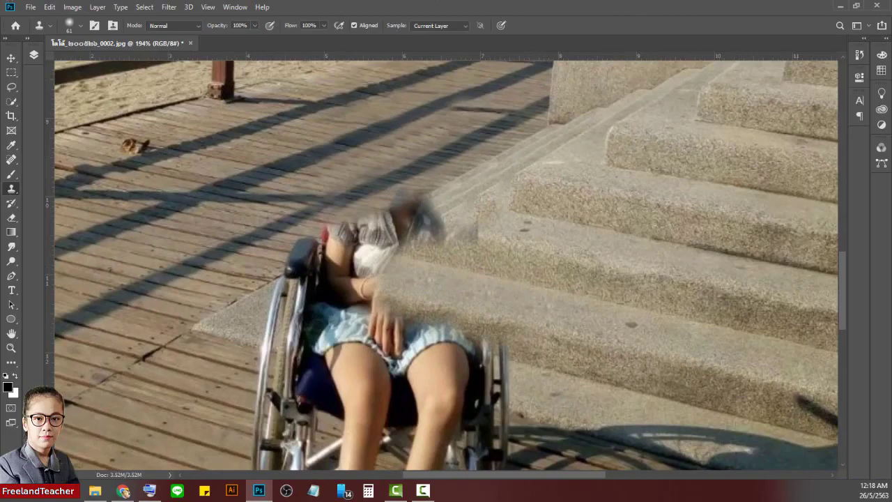
# Step: Set the brush to 29 px and clone stone over the shirt remnants at the end of the steps
pyautogui.click(11, 347)
pyautogui.moveTo(440, 203); pyautogui.dragTo(481, 204)
pyautogui.click(12, 190)
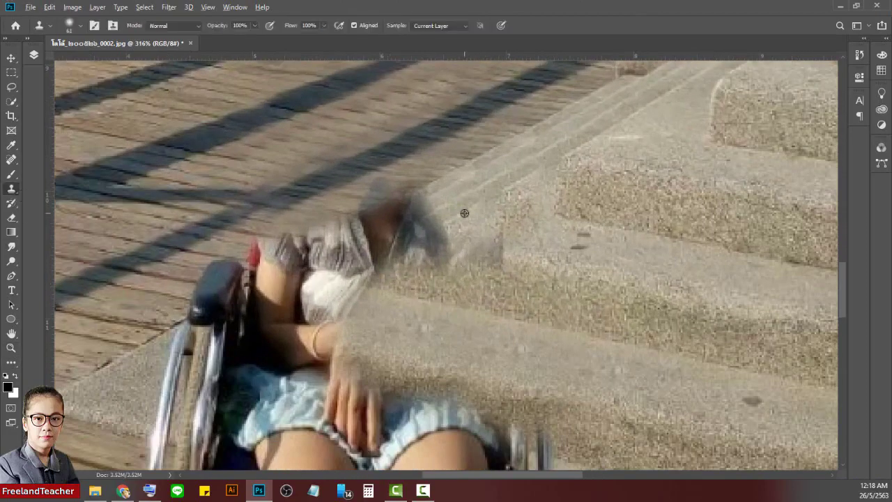
pyautogui.keyDown('alt'); pyautogui.click(465, 214); pyautogui.keyUp('alt')
pyautogui.hotkey('ctrl', 'z')
pyautogui.rightClick(454, 284)
pyautogui.keyDown('alt'); pyautogui.click(458, 219); pyautogui.keyUp('alt')
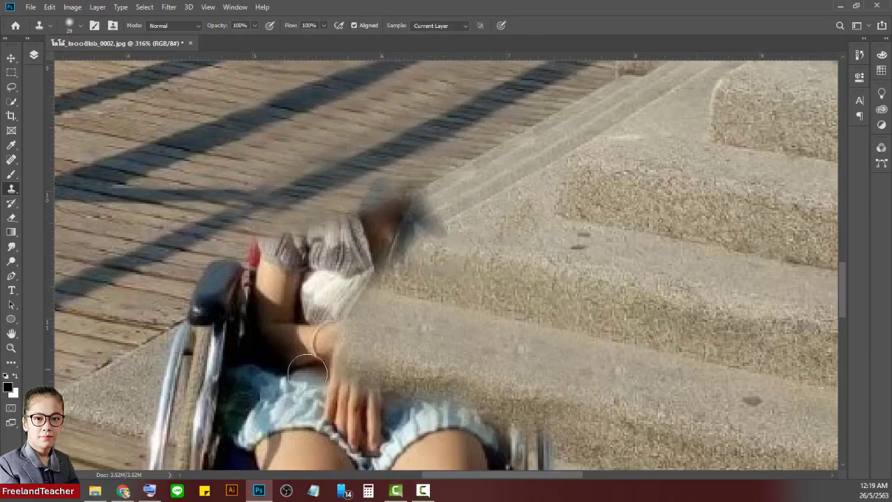
# Step: Set the brush to 47 px and extend the sloping concrete edge down over the remains of the neck and shirt
pyautogui.press('z')
pyautogui.moveTo(501, 439); pyautogui.dragTo(376, 435)
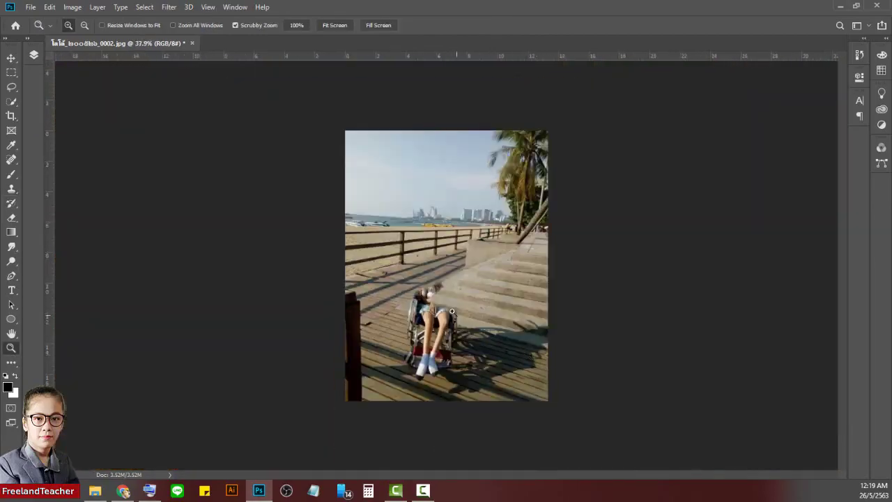
pyautogui.moveTo(411, 298); pyautogui.dragTo(481, 291)
pyautogui.click(11, 188)
pyautogui.rightClick(484, 189)
pyautogui.press('Escape')
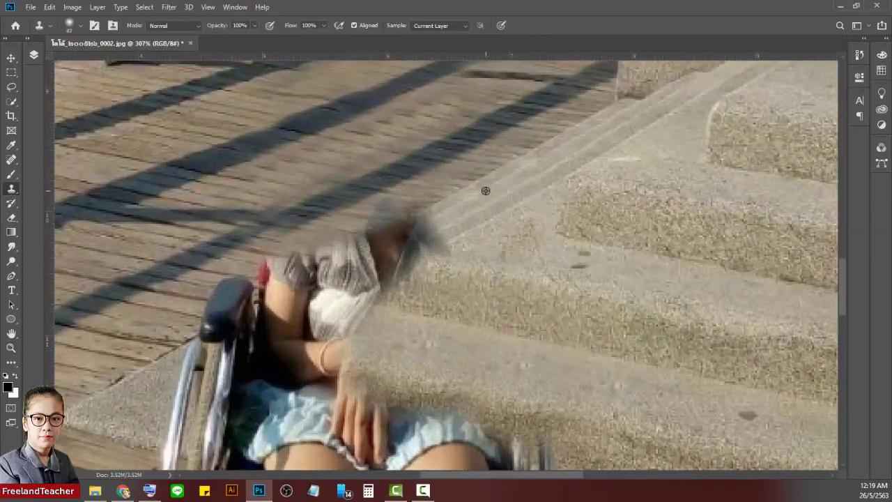
pyautogui.moveTo(481, 192)
pyautogui.mouseDown()
pyautogui.moveTo(447, 230)
pyautogui.moveTo(383, 268)
pyautogui.mouseUp()
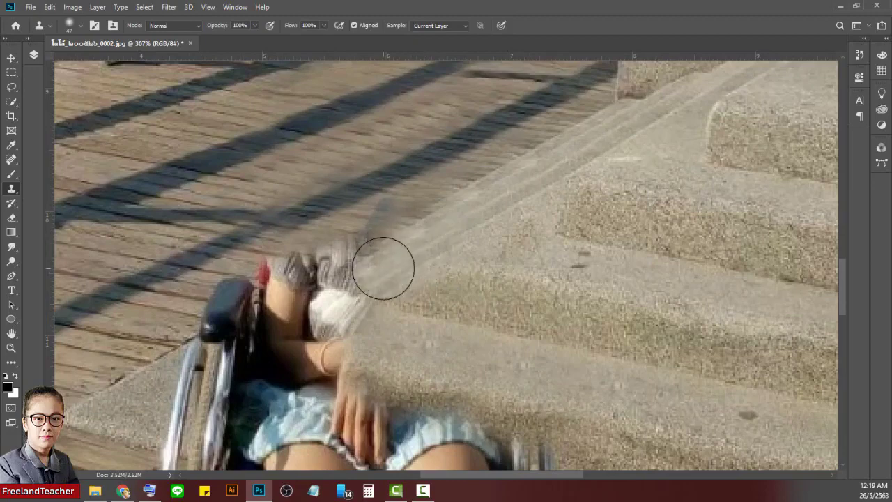
# Step: Clone concrete and planks over the left armrest, sleeve, arm and wheel, using a 26 px brush for the details
pyautogui.moveTo(131, 378)
pyautogui.mouseDown()
pyautogui.moveTo(235, 313)
pyautogui.moveTo(286, 299)
pyautogui.moveTo(258, 300)
pyautogui.mouseUp()
pyautogui.rightClick(235, 296)
pyautogui.moveTo(300, 324); pyautogui.dragTo(295, 325)
pyautogui.keyDown('alt'); pyautogui.click(212, 299); pyautogui.keyUp('alt')
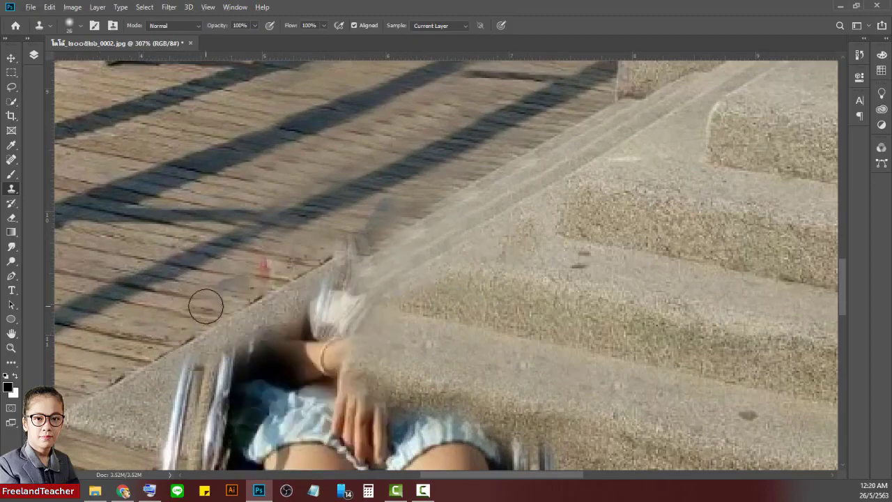
pyautogui.moveTo(224, 287); pyautogui.dragTo(259, 273)
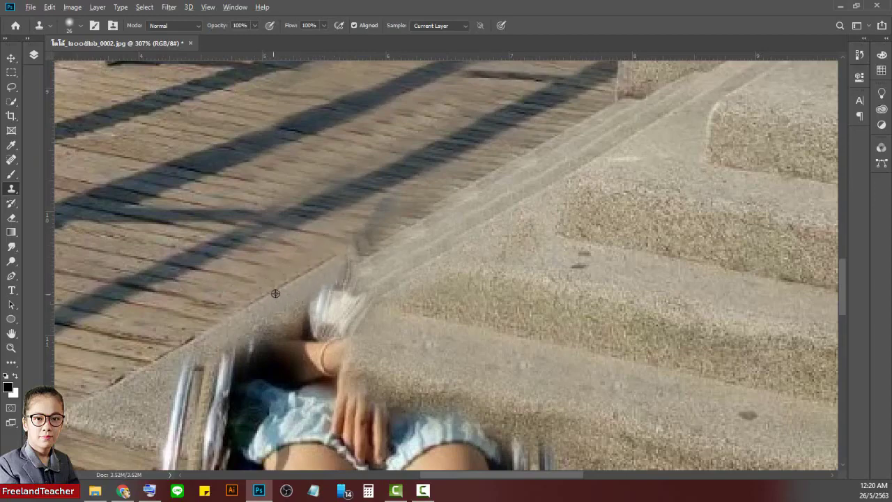
pyautogui.moveTo(174, 390)
pyautogui.mouseDown()
pyautogui.moveTo(171, 455)
pyautogui.moveTo(195, 459)
pyautogui.mouseUp()
pyautogui.moveTo(194, 423)
pyautogui.mouseDown()
pyautogui.moveTo(214, 380)
pyautogui.moveTo(215, 427)
pyautogui.moveTo(209, 367)
pyautogui.moveTo(236, 356)
pyautogui.moveTo(224, 365)
pyautogui.moveTo(242, 384)
pyautogui.moveTo(261, 339)
pyautogui.moveTo(246, 402)
pyautogui.moveTo(242, 372)
pyautogui.moveTo(256, 403)
pyautogui.moveTo(207, 426)
pyautogui.moveTo(280, 369)
pyautogui.moveTo(292, 390)
pyautogui.mouseUp()
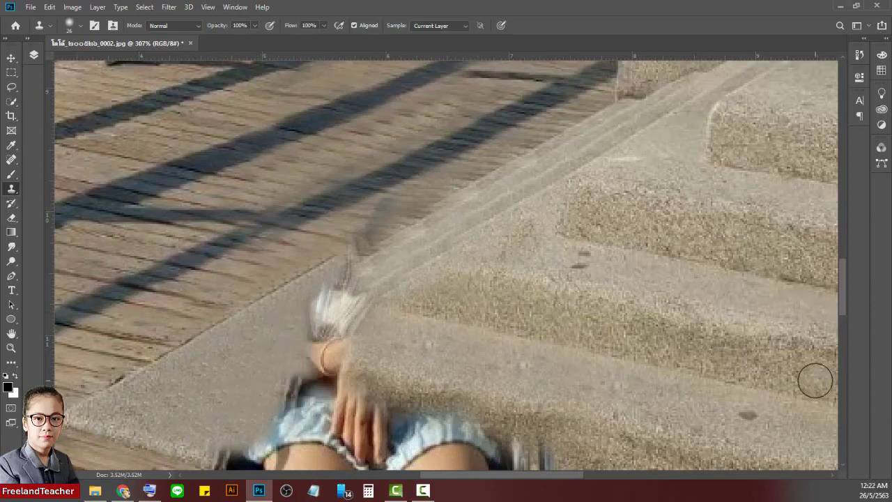
# Step: Clean up the boundary between the planks and the sloping concrete edge with a 20 px Clone Stamp brush
pyautogui.moveTo(518, 202); pyautogui.dragTo(358, 288)
pyautogui.rightClick(259, 260)
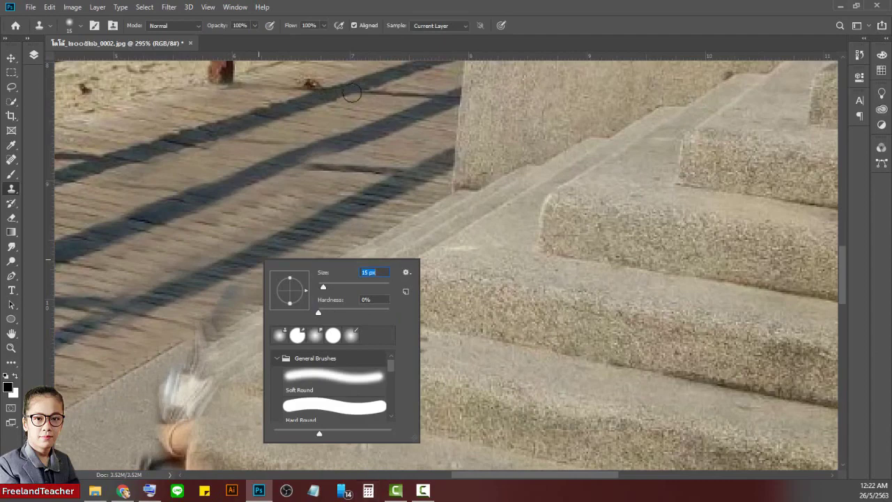
pyautogui.click(262, 288)
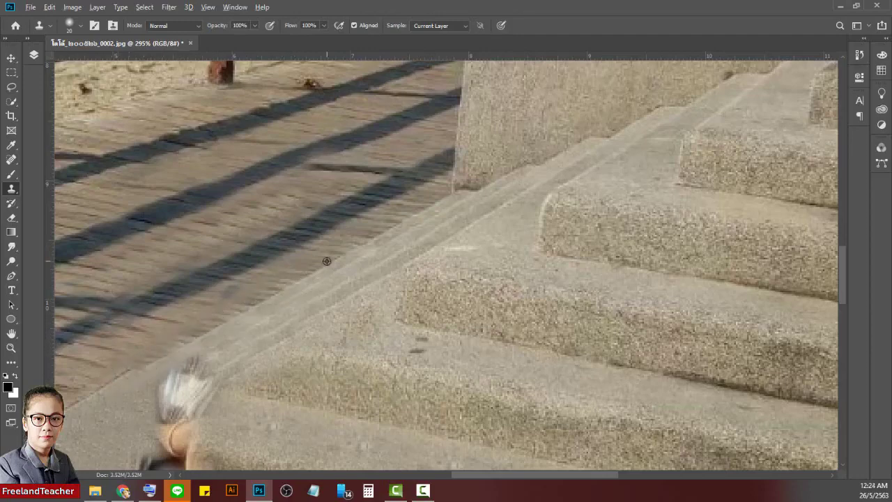
pyautogui.moveTo(157, 361); pyautogui.dragTo(81, 400)
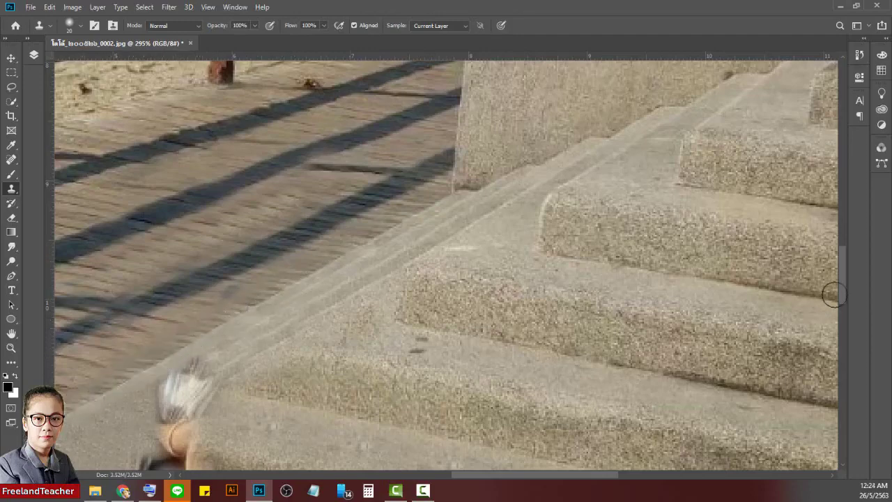
# Step: Clone concrete over the knees and clothing remnants, completing the pavement down to the boardwalk edge
pyautogui.moveTo(841, 294); pyautogui.dragTo(841, 302)
pyautogui.moveTo(498, 474); pyautogui.dragTo(454, 489)
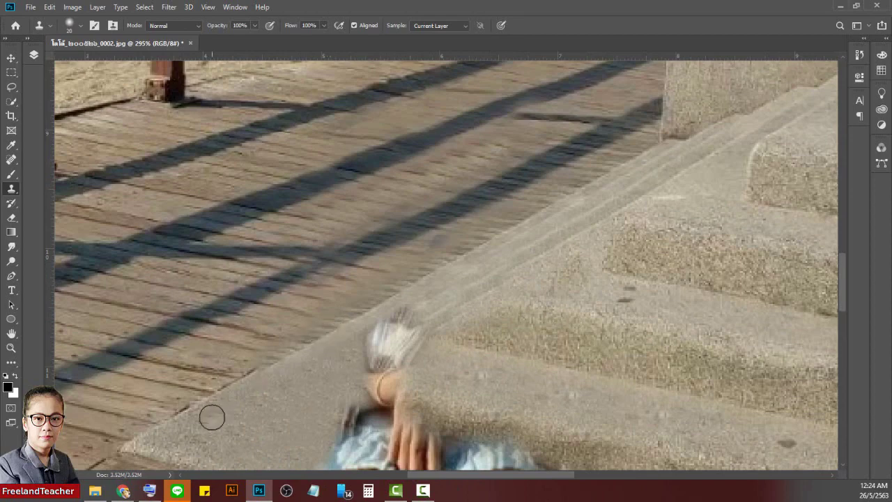
pyautogui.click(11, 159)
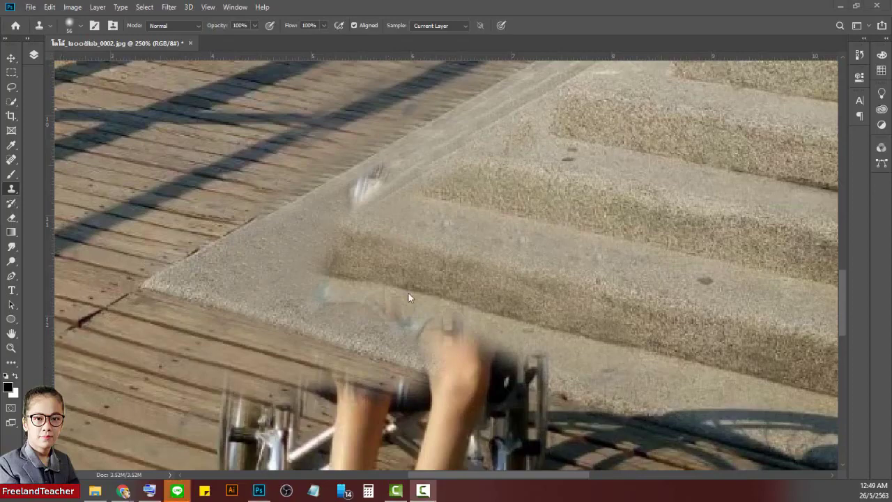
pyautogui.moveTo(322, 299)
pyautogui.mouseDown()
pyautogui.moveTo(535, 362)
pyautogui.moveTo(495, 342)
pyautogui.moveTo(452, 342)
pyautogui.moveTo(427, 367)
pyautogui.moveTo(529, 396)
pyautogui.moveTo(627, 408)
pyautogui.mouseUp()
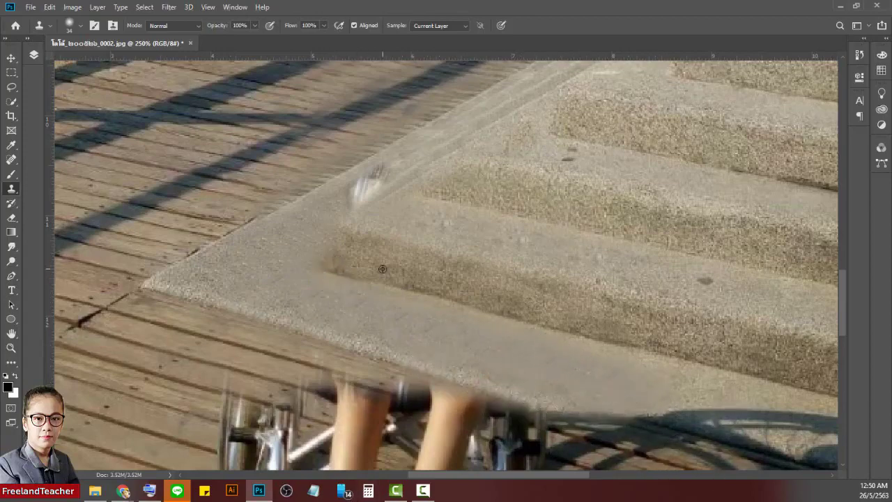
# Step: Clone the corner of an upper step onto the left end of the lowest step
pyautogui.keyDown('alt'); pyautogui.click(556, 126); pyautogui.keyUp('alt')
pyautogui.moveTo(351, 223)
pyautogui.mouseDown()
pyautogui.moveTo(334, 234)
pyautogui.moveTo(350, 225)
pyautogui.moveTo(342, 251)
pyautogui.moveTo(405, 273)
pyautogui.moveTo(413, 286)
pyautogui.moveTo(358, 265)
pyautogui.mouseUp()
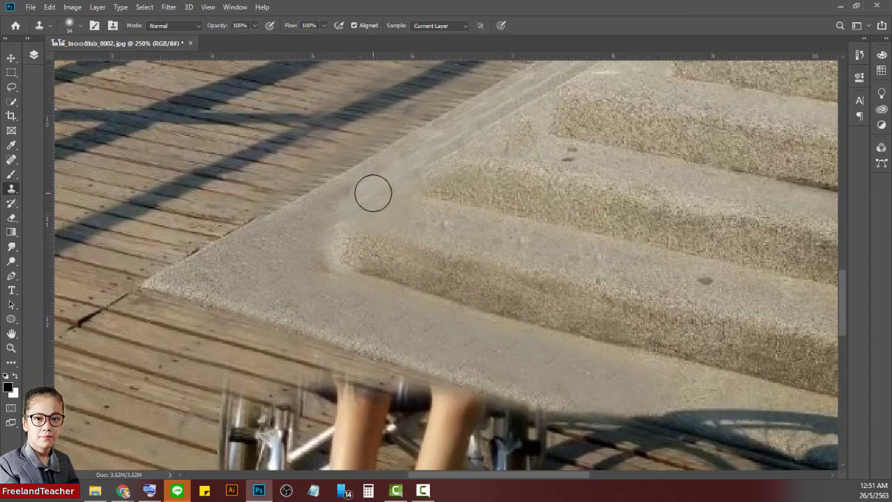
# Step: Clone planks over the knees and upper wheelchair frame just below the concrete edge with a 34 px Clone Stamp brush
pyautogui.click(10, 348)
pyautogui.moveTo(233, 343); pyautogui.dragTo(181, 361)
pyautogui.moveTo(483, 420)
pyautogui.mouseDown()
pyautogui.moveTo(508, 438)
pyautogui.moveTo(535, 491)
pyautogui.moveTo(645, 461)
pyautogui.moveTo(592, 432)
pyautogui.moveTo(488, 334)
pyautogui.mouseUp()
pyautogui.press('s')
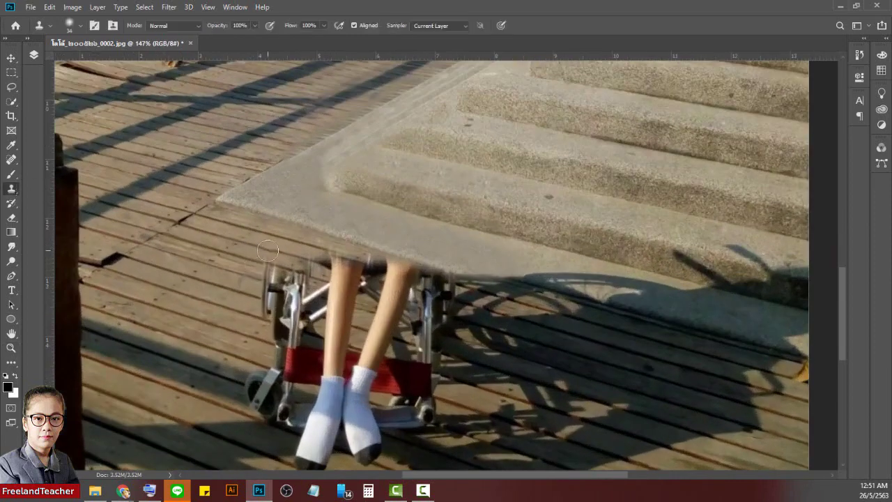
pyautogui.moveTo(321, 266); pyautogui.dragTo(402, 284)
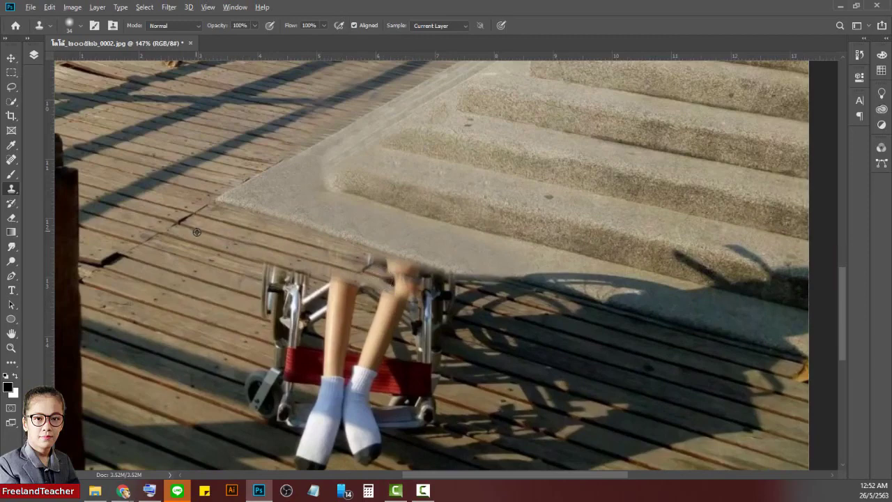
pyautogui.moveTo(379, 277); pyautogui.dragTo(462, 303)
# Step: Clone planks over the shins and wheelchair frame down to the red strap with an 86 px brush
pyautogui.rightClick(274, 216)
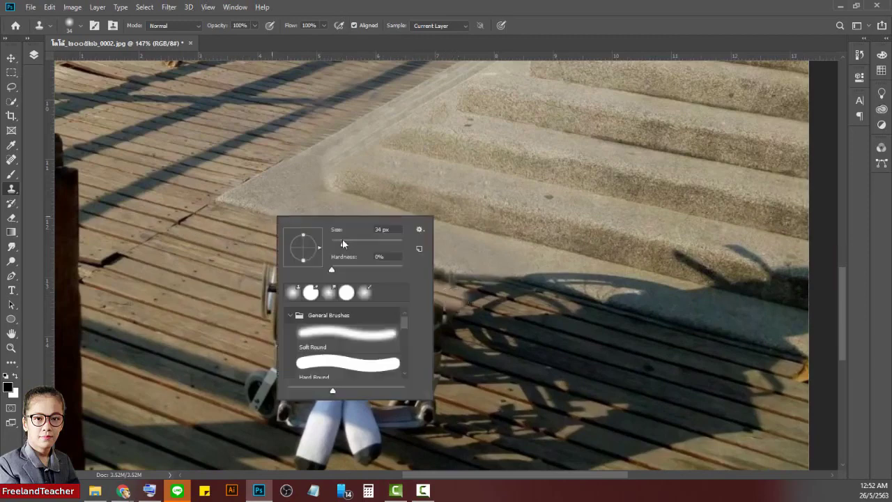
pyautogui.moveTo(343, 245); pyautogui.dragTo(348, 244)
pyautogui.keyDown('alt'); pyautogui.click(238, 245); pyautogui.keyUp('alt')
pyautogui.moveTo(384, 278)
pyautogui.mouseDown()
pyautogui.moveTo(376, 293)
pyautogui.moveTo(404, 300)
pyautogui.mouseUp()
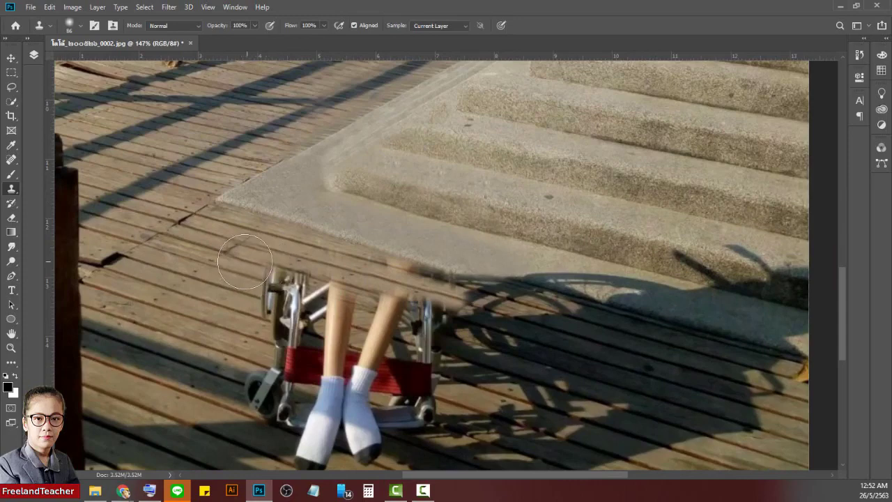
pyautogui.moveTo(260, 262)
pyautogui.mouseDown()
pyautogui.moveTo(423, 343)
pyautogui.moveTo(414, 371)
pyautogui.mouseUp()
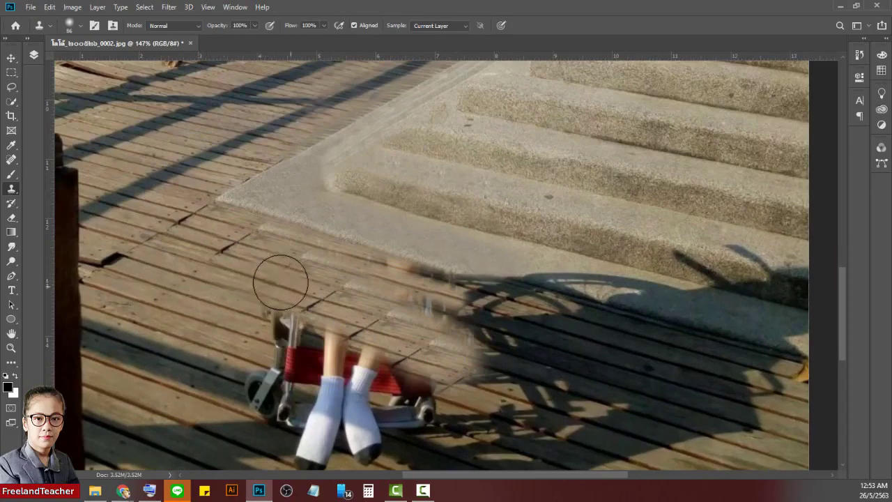
# Step: Clone planks over the left frame remnants and the repeated plank joints above the red strap with a 44 px brush
pyautogui.rightClick(217, 358)
pyautogui.click(249, 276)
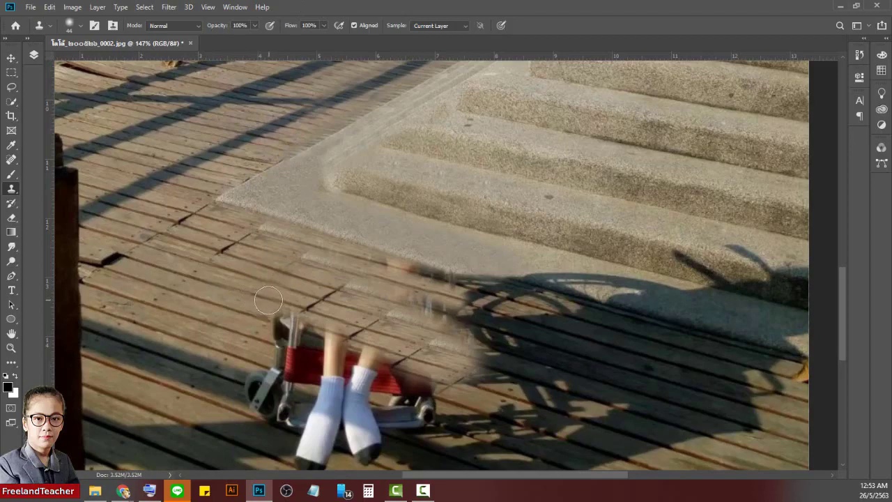
pyautogui.moveTo(235, 308); pyautogui.dragTo(329, 337)
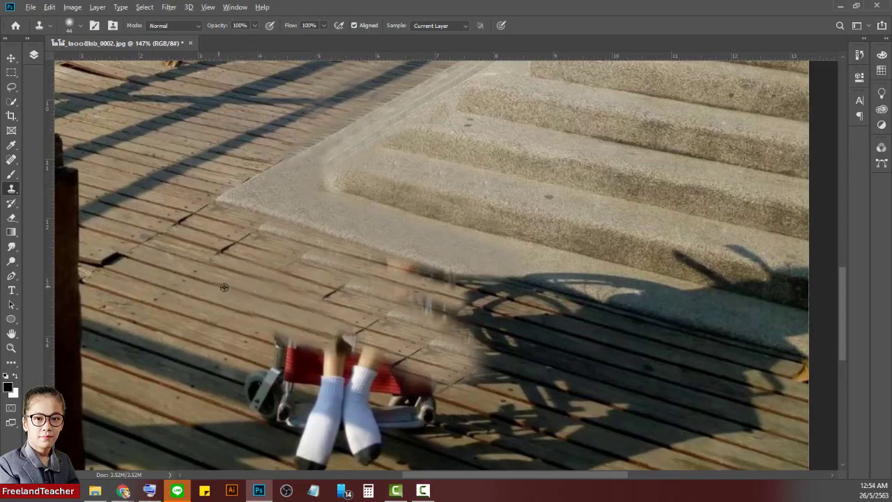
pyautogui.moveTo(319, 299); pyautogui.dragTo(387, 361)
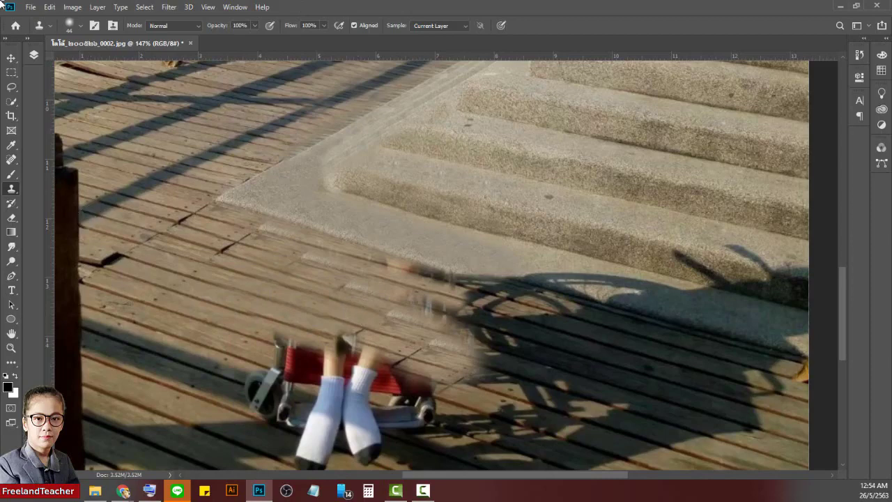
# Step: Blend the remaining duplicated joint marks below the concrete corner into the planks, using 73 px and 40 px brushes
pyautogui.rightClick(267, 298)
pyautogui.moveTo(342, 322); pyautogui.dragTo(349, 322)
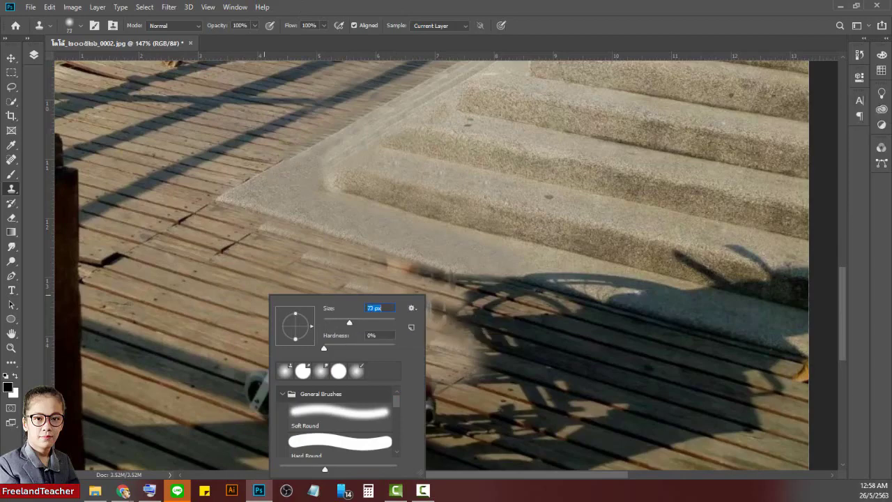
pyautogui.press('Return')
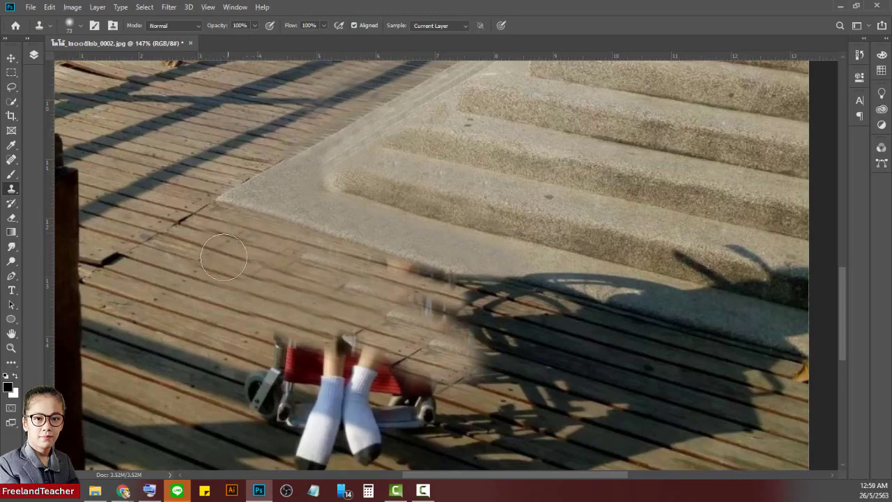
pyautogui.rightClick(218, 295)
pyautogui.moveTo(277, 328); pyautogui.dragTo(258, 328)
pyautogui.press('Return')
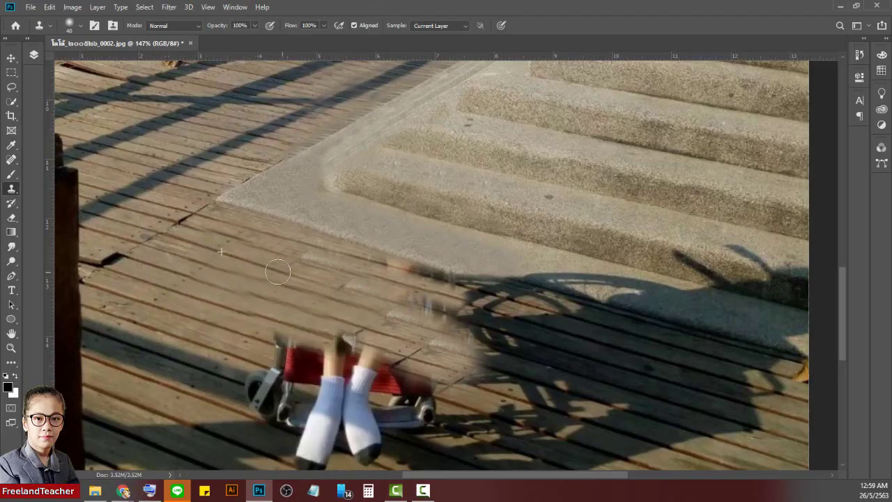
# Step: Clone planks over the ankles and most of the red strap with a 51 px brush
pyautogui.rightClick(218, 300)
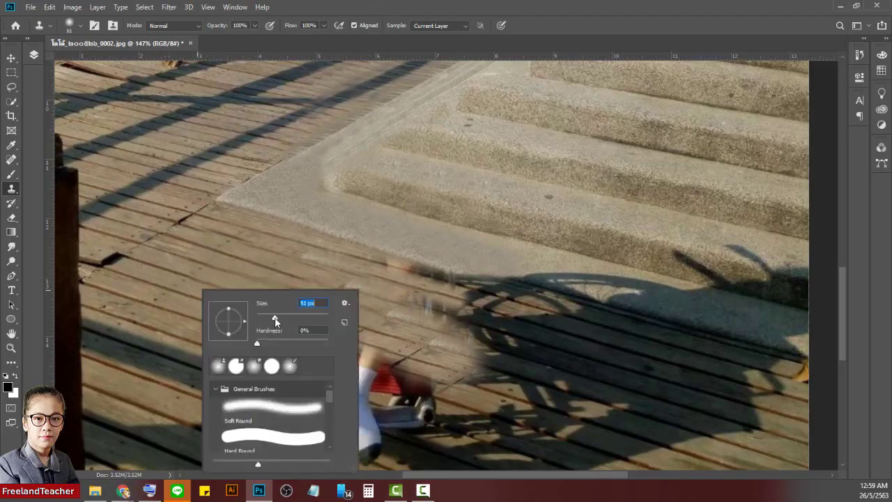
pyautogui.press('Return')
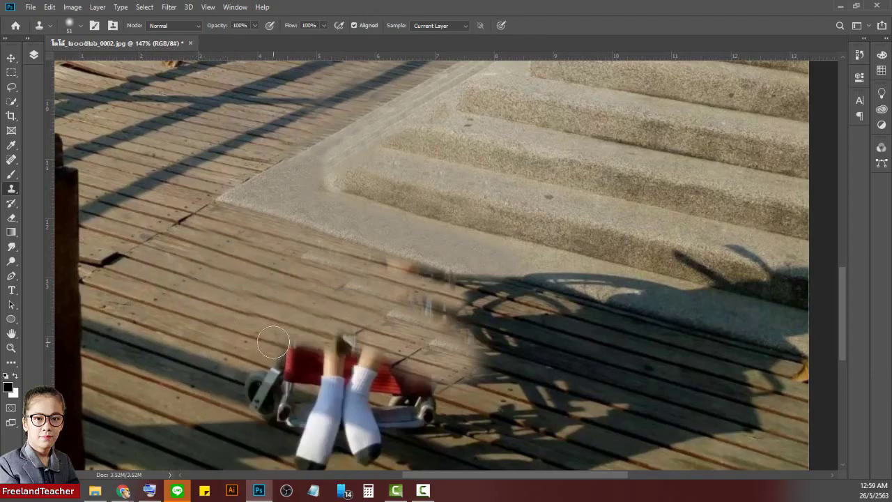
pyautogui.moveTo(273, 342)
pyautogui.mouseDown()
pyautogui.moveTo(368, 380)
pyautogui.moveTo(337, 339)
pyautogui.moveTo(409, 362)
pyautogui.mouseUp()
pyautogui.moveTo(491, 407)
pyautogui.mouseDown()
pyautogui.moveTo(470, 372)
pyautogui.moveTo(431, 367)
pyautogui.mouseUp()
# Step: Clone clean planks and edge over the pale patches and skin remnant along the concrete border, enlarging the brush to 83 px
pyautogui.rightClick(261, 318)
pyautogui.click(327, 324)
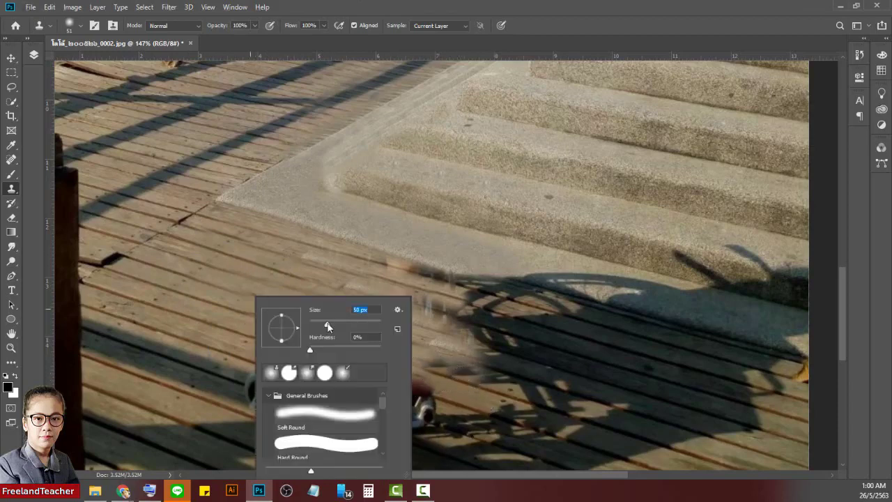
pyautogui.keyDown('alt'); pyautogui.click(272, 247); pyautogui.keyUp('alt')
pyautogui.moveTo(315, 258); pyautogui.dragTo(325, 262)
pyautogui.keyDown('alt'); pyautogui.click(308, 227); pyautogui.keyUp('alt')
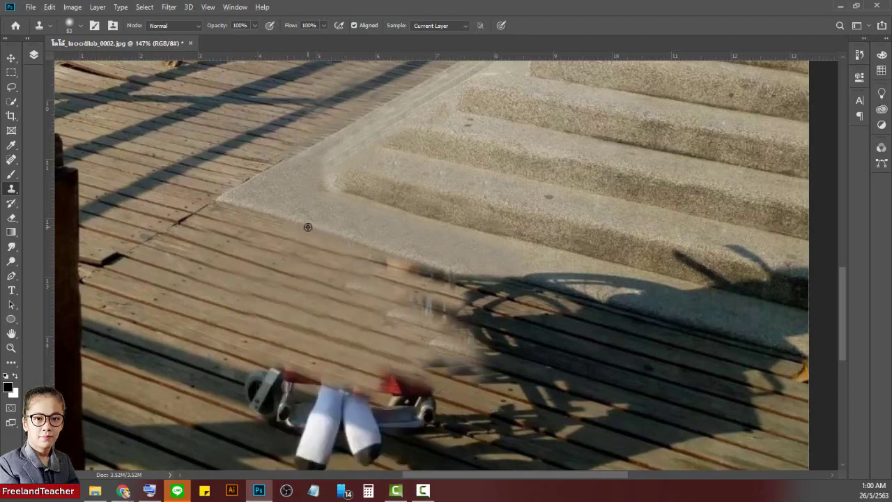
pyautogui.moveTo(384, 259)
pyautogui.mouseDown()
pyautogui.moveTo(381, 248)
pyautogui.moveTo(406, 259)
pyautogui.mouseUp()
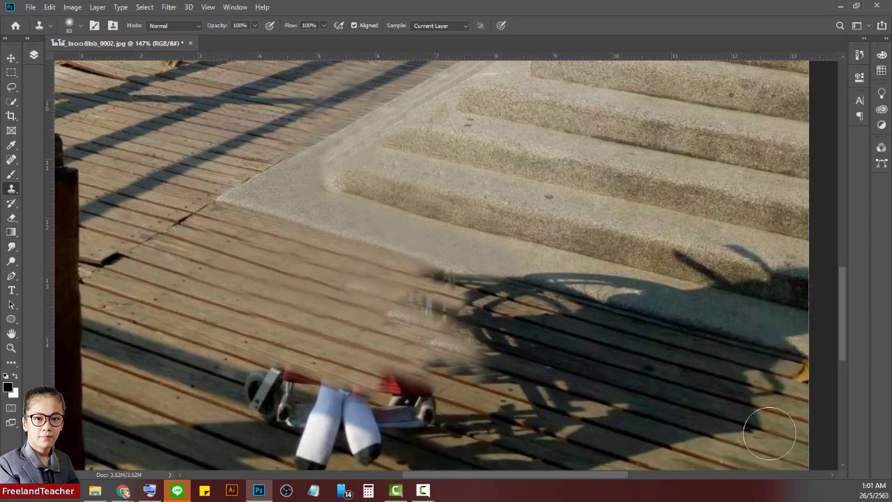
# Step: Clone shaded planks over the left caster wheel and the left sock, using a 40 px brush for the sock
pyautogui.scroll(-3, 769, 433)
pyautogui.moveTo(197, 256)
pyautogui.mouseDown()
pyautogui.moveTo(259, 276)
pyautogui.moveTo(300, 306)
pyautogui.moveTo(246, 299)
pyautogui.moveTo(276, 307)
pyautogui.moveTo(249, 274)
pyautogui.mouseUp()
pyautogui.rightClick(256, 278)
pyautogui.press('Return')
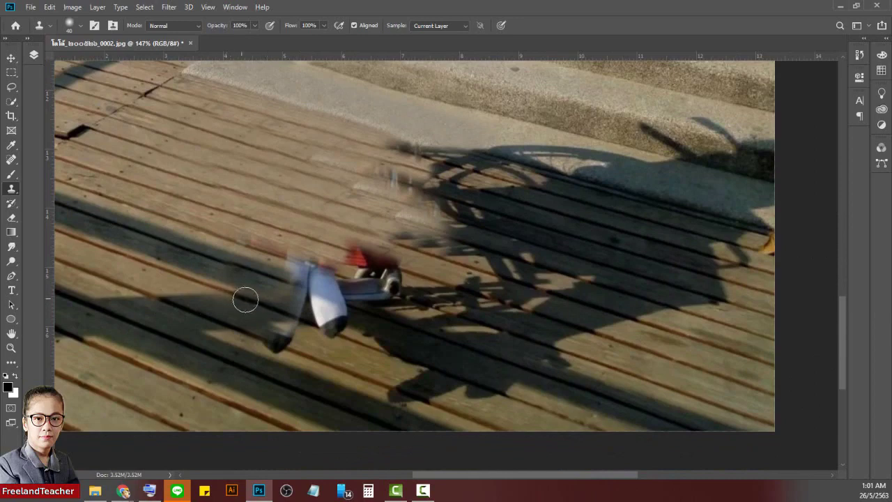
pyautogui.moveTo(299, 359); pyautogui.dragTo(268, 341)
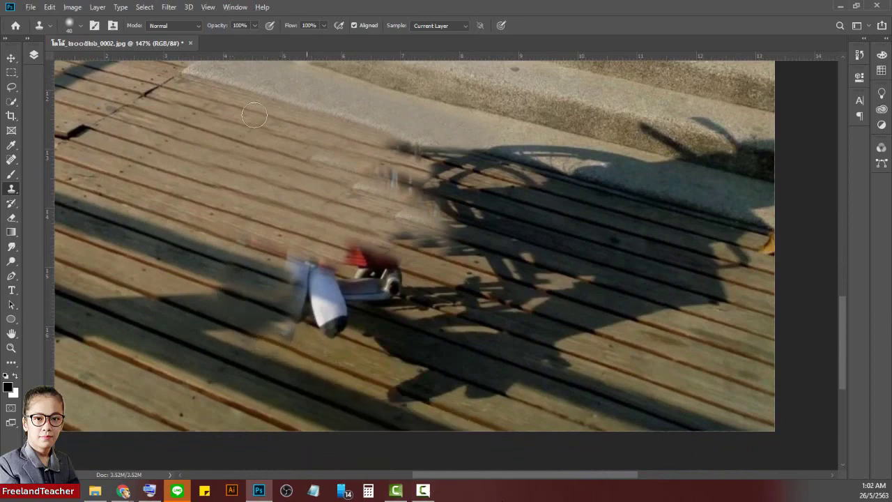
# Step: Clone sunlit planks and the straight shadow band's edge over the protruding shadow below the feet
pyautogui.moveTo(392, 393); pyautogui.dragTo(447, 391)
pyautogui.moveTo(506, 397); pyautogui.dragTo(385, 358)
pyautogui.moveTo(526, 390); pyautogui.dragTo(370, 340)
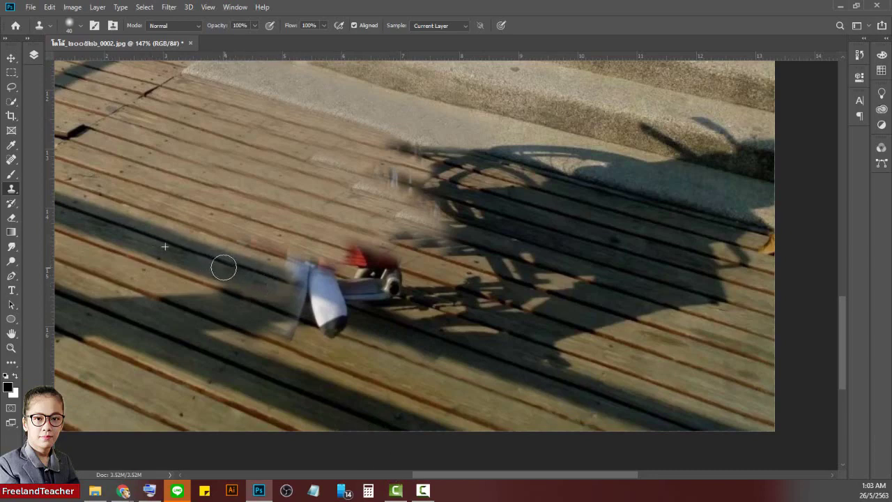
# Step: Extend the diagonal shadow band across the socks by cloning shaded planks over them
pyautogui.moveTo(224, 267); pyautogui.dragTo(370, 320)
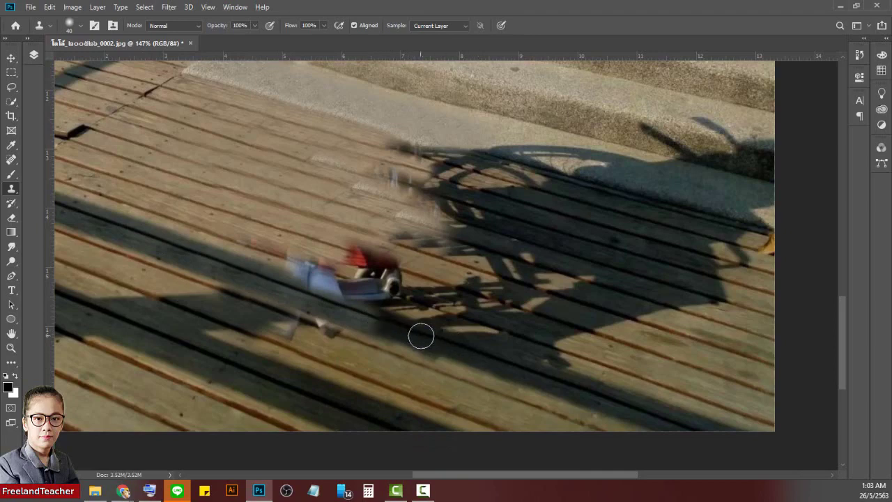
pyautogui.moveTo(267, 251); pyautogui.dragTo(355, 283)
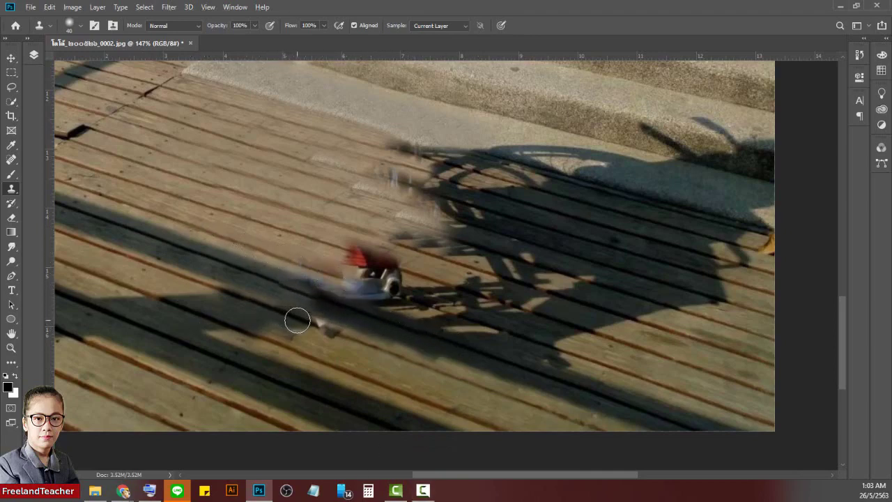
pyautogui.moveTo(237, 296); pyautogui.dragTo(297, 312)
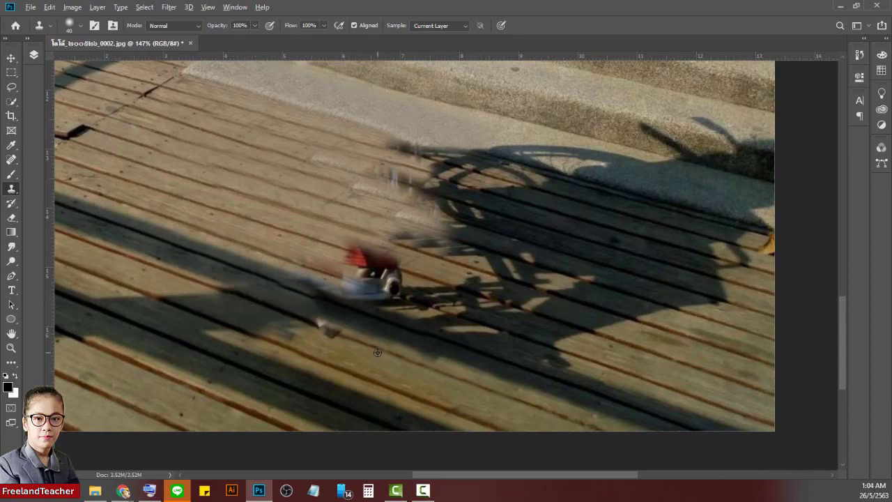
# Step: Clone sunlit planks over the red strap remnant, footrest and right caster wheel with a 66 px brush
pyautogui.rightClick(181, 232)
pyautogui.write('66')
pyautogui.press('Return')
pyautogui.moveTo(307, 274); pyautogui.dragTo(411, 305)
pyautogui.keyDown('alt'); pyautogui.click(275, 229); pyautogui.keyUp('alt')
pyautogui.moveTo(338, 249)
pyautogui.mouseDown()
pyautogui.moveTo(418, 277)
pyautogui.moveTo(430, 314)
pyautogui.moveTo(481, 328)
pyautogui.mouseUp()
pyautogui.keyDown('alt'); pyautogui.click(345, 259); pyautogui.keyUp('alt')
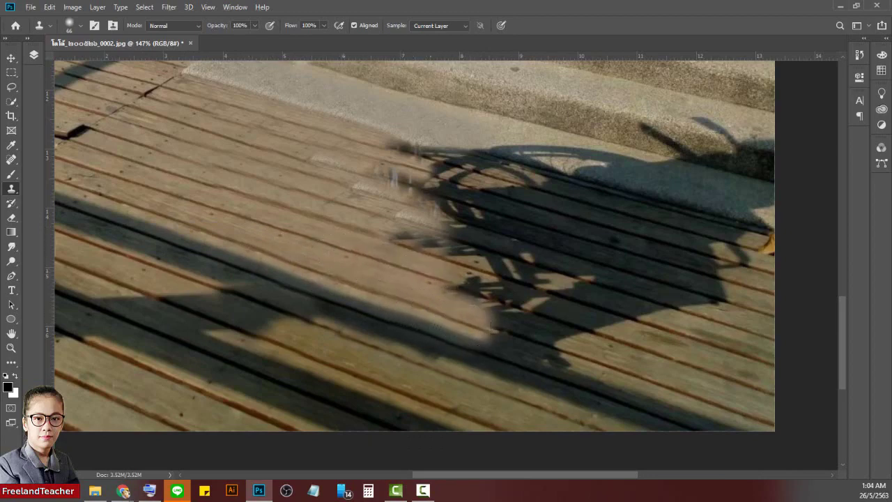
# Step: Clone sunlit planks over the pale frame remnants and through the middle of the wheelchair's shadow
pyautogui.keyDown('alt'); pyautogui.click(283, 152); pyautogui.keyUp('alt')
pyautogui.moveTo(365, 180); pyautogui.dragTo(469, 227)
pyautogui.moveTo(409, 194); pyautogui.dragTo(695, 288)
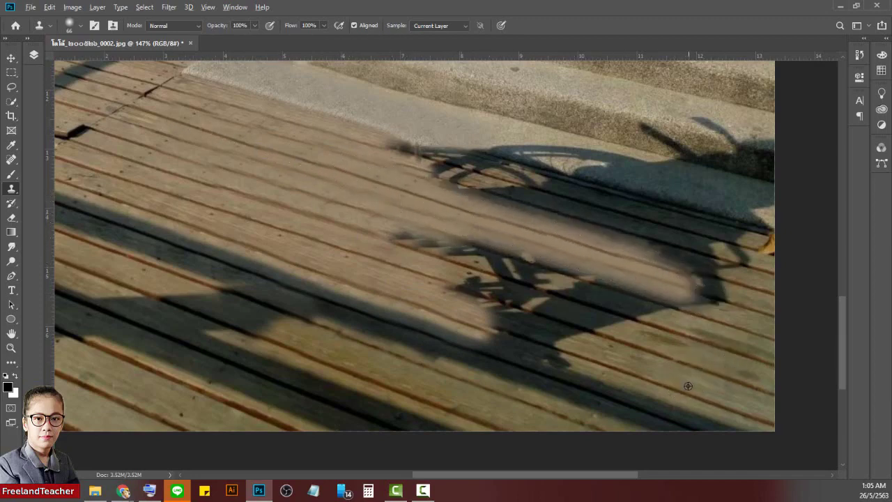
# Step: Clone planks over the lower part of the wheelchair's shadow and blend the strip between the cloned areas
pyautogui.keyDown('alt'); pyautogui.click(674, 362); pyautogui.keyUp('alt')
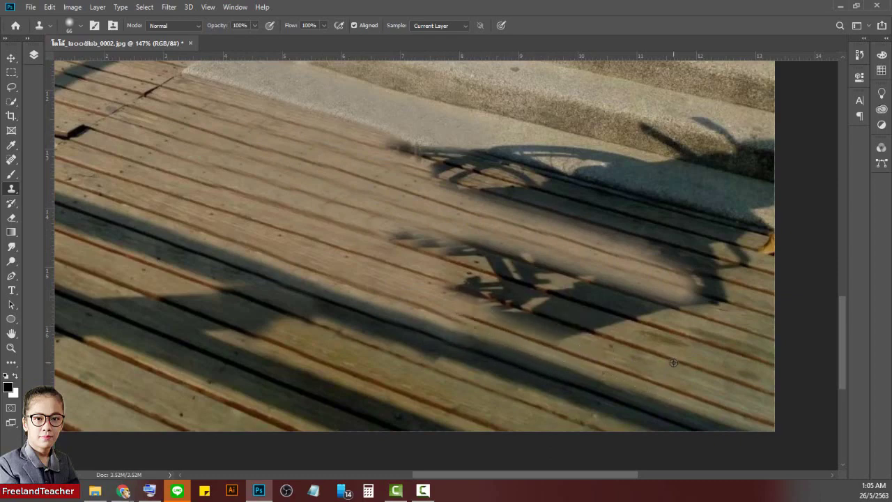
pyautogui.moveTo(594, 337); pyautogui.dragTo(466, 296)
pyautogui.moveTo(515, 315); pyautogui.dragTo(493, 307)
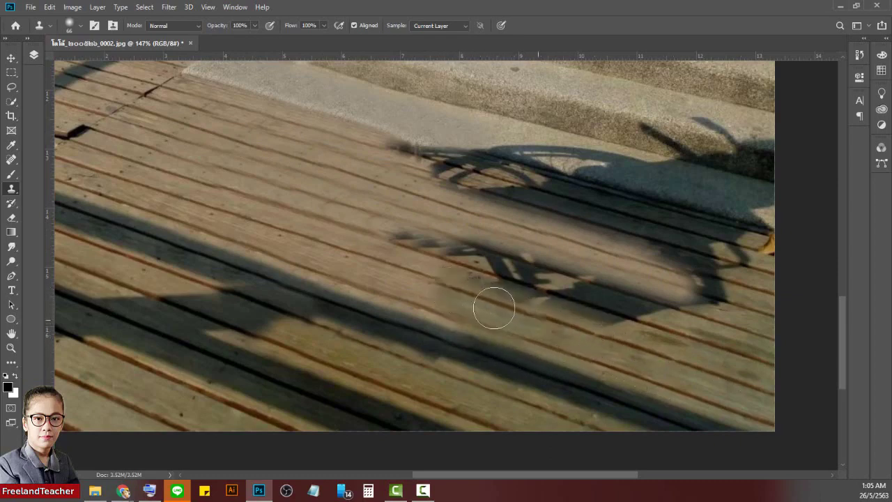
pyautogui.moveTo(632, 321)
pyautogui.mouseDown()
pyautogui.moveTo(481, 282)
pyautogui.moveTo(425, 254)
pyautogui.mouseUp()
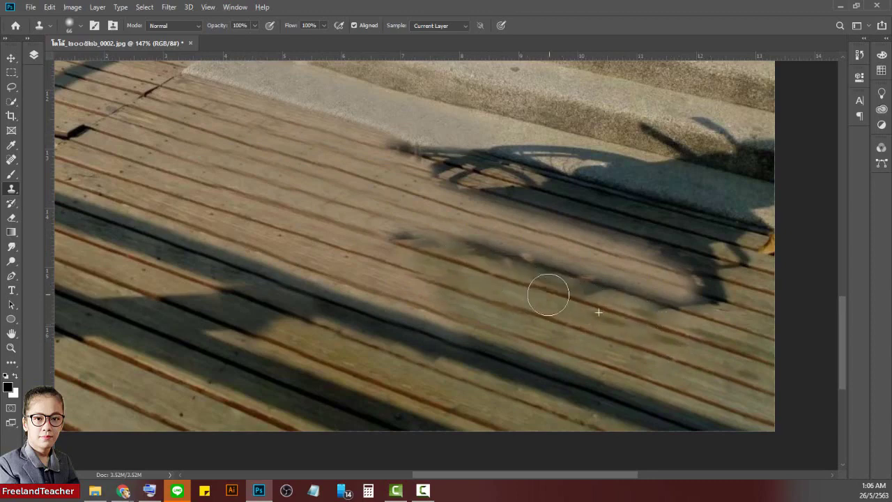
pyautogui.moveTo(387, 216); pyautogui.dragTo(680, 313)
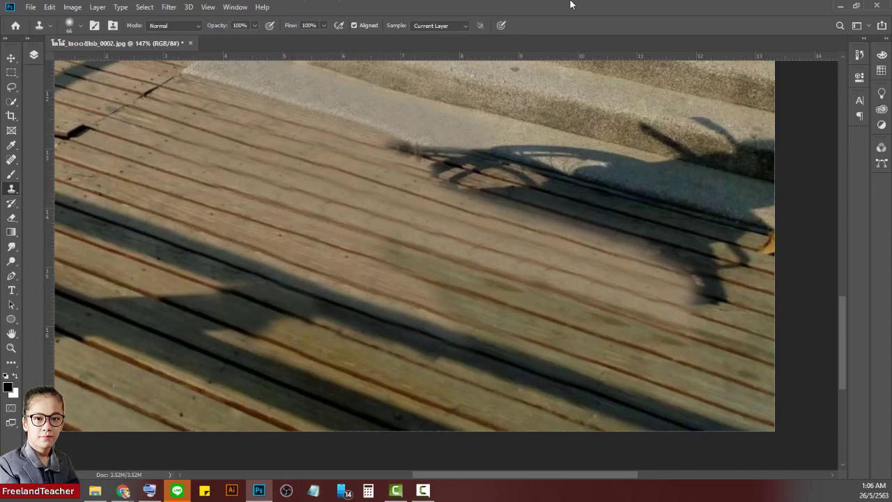
# Step: Fit the whole photo in view and save the retouched version as a JPG under a new file name
pyautogui.press('z')
pyautogui.hotkey('ctrl', '0')
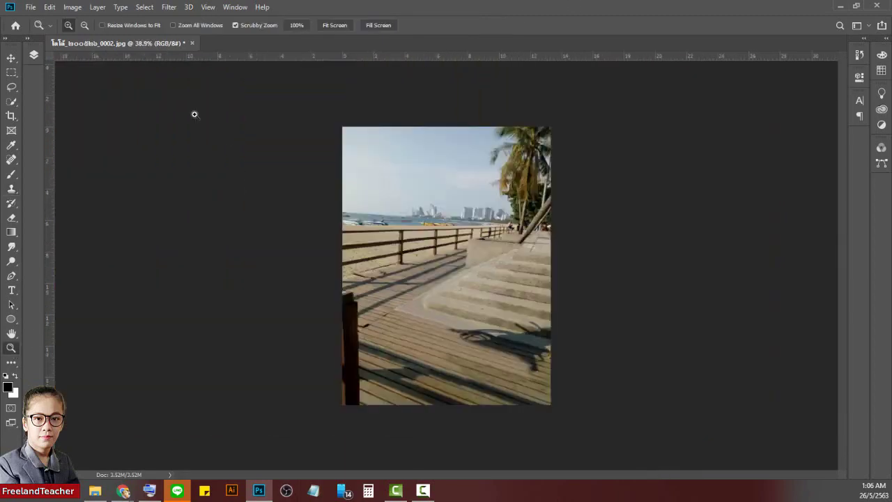
pyautogui.hotkey('shift', 'ctrl', 's')
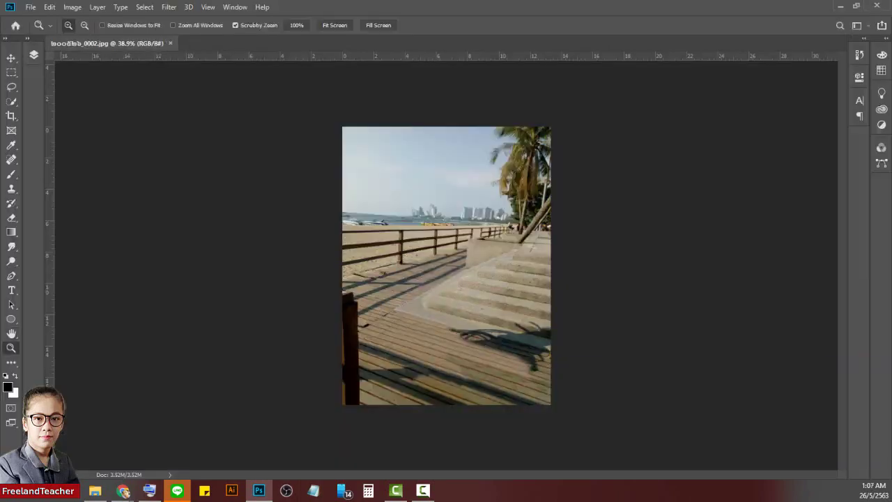
# Step: Clone the clean concrete border and adjoining planks along the wheel shadow, rebuilding the edge to the photo's right side
pyautogui.moveTo(648, 425)
pyautogui.mouseDown()
pyautogui.moveTo(669, 422)
pyautogui.moveTo(637, 432)
pyautogui.moveTo(704, 421)
pyautogui.mouseUp()
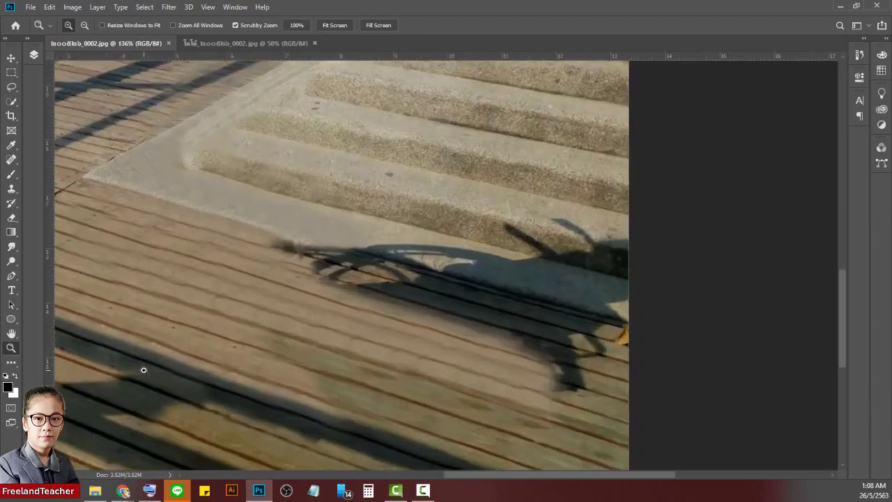
pyautogui.click(11, 188)
pyautogui.keyDown('alt'); pyautogui.click(146, 199); pyautogui.keyUp('alt')
pyautogui.moveTo(285, 235); pyautogui.dragTo(613, 323)
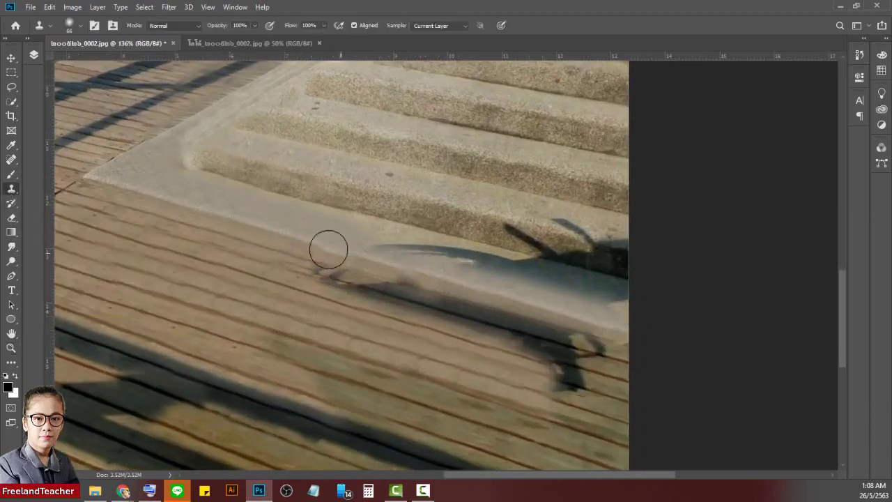
pyautogui.moveTo(328, 249); pyautogui.dragTo(510, 294)
# Step: Clone clean step texture and pavement over the shadow on the lowest stone step with an 81 px brush
pyautogui.rightClick(363, 232)
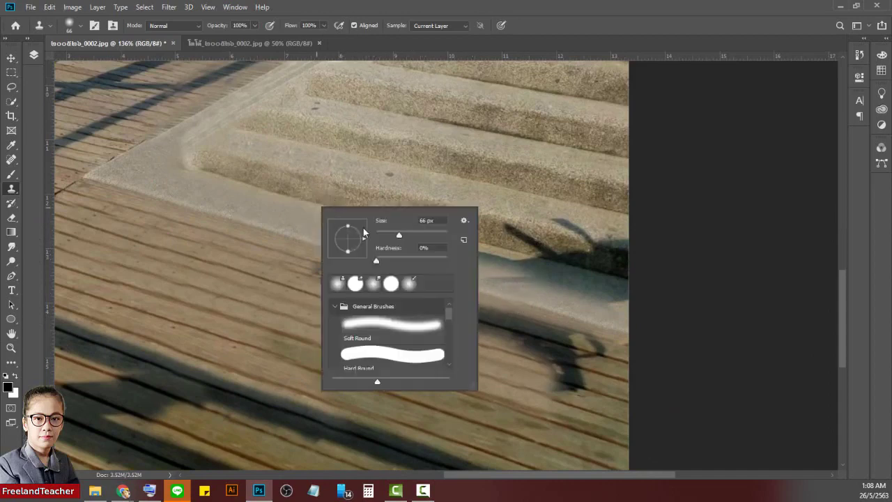
pyautogui.press('Return')
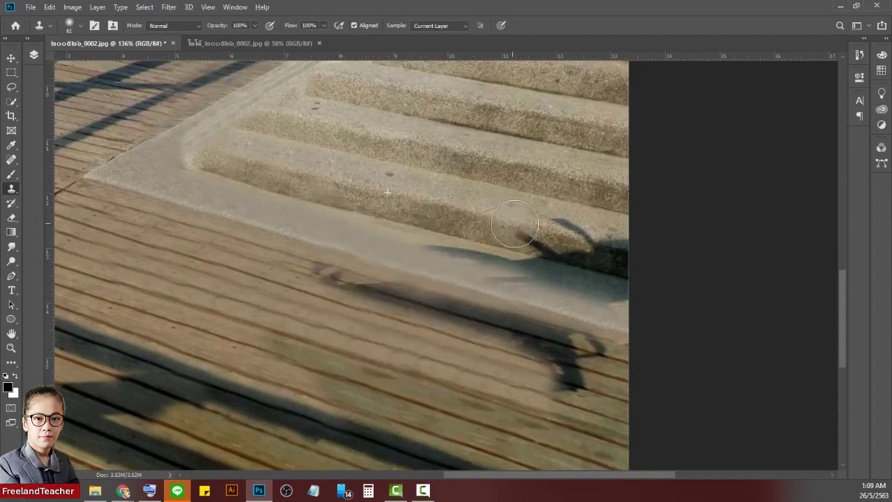
pyautogui.moveTo(514, 237); pyautogui.dragTo(629, 248)
pyautogui.moveTo(487, 247)
pyautogui.mouseDown()
pyautogui.moveTo(651, 286)
pyautogui.moveTo(608, 290)
pyautogui.mouseUp()
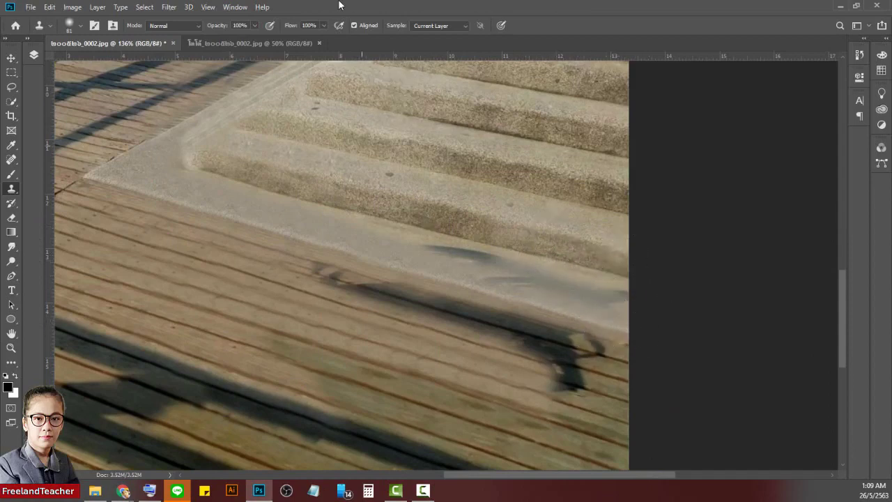
# Step: Clone clean planks over both ends of the wheelchair's shadow and clean concrete over the start of the shadow on the border
pyautogui.moveTo(294, 259); pyautogui.dragTo(321, 268)
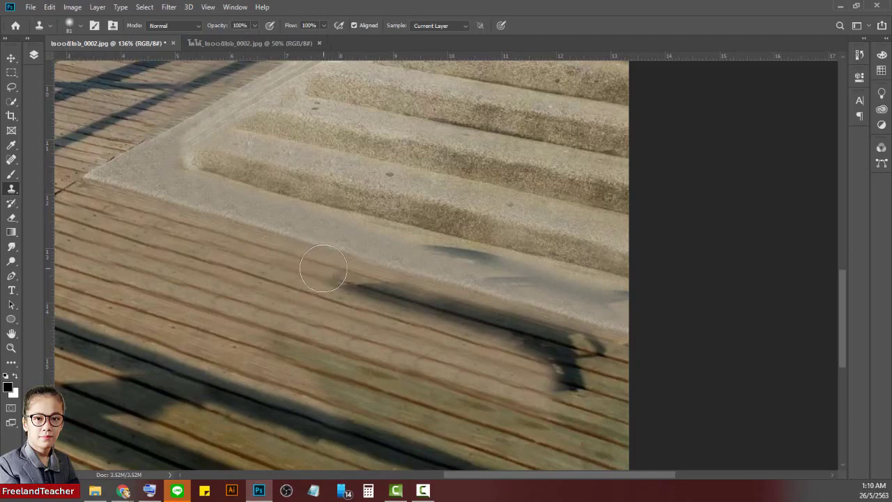
pyautogui.moveTo(321, 268); pyautogui.dragTo(390, 294)
pyautogui.moveTo(542, 364); pyautogui.dragTo(638, 401)
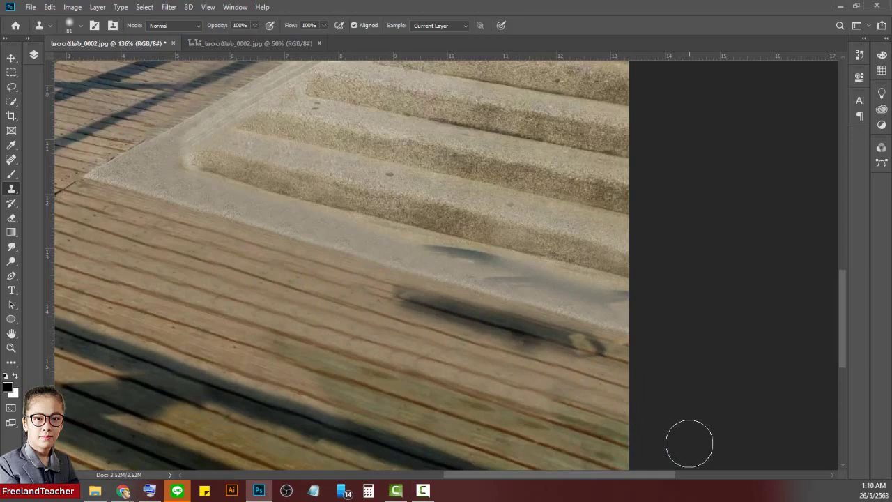
pyautogui.keyDown('alt'); pyautogui.click(413, 228); pyautogui.keyUp('alt')
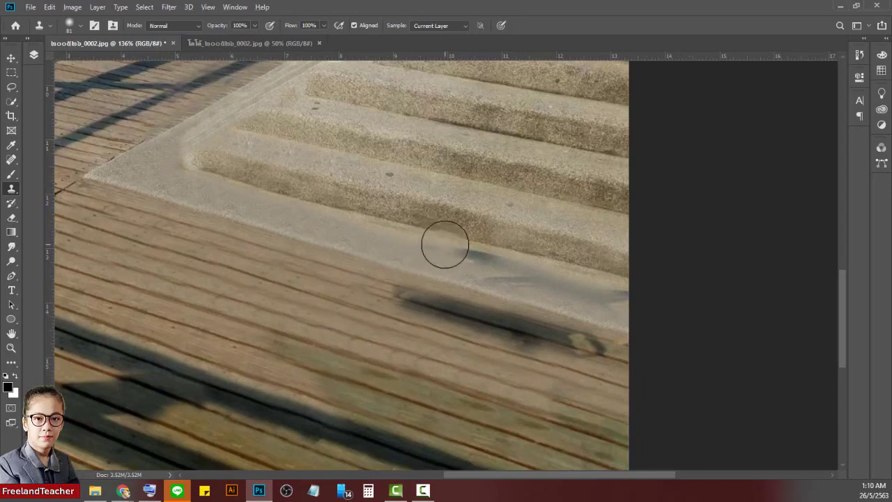
pyautogui.moveTo(446, 244)
pyautogui.mouseDown()
pyautogui.moveTo(439, 246)
pyautogui.moveTo(515, 269)
pyautogui.mouseUp()
# Step: Try to clone a patch over the upper-left end of the remaining shadow on the planks
pyautogui.keyDown('alt'); pyautogui.click(304, 202); pyautogui.keyUp('alt')
pyautogui.click(406, 282)
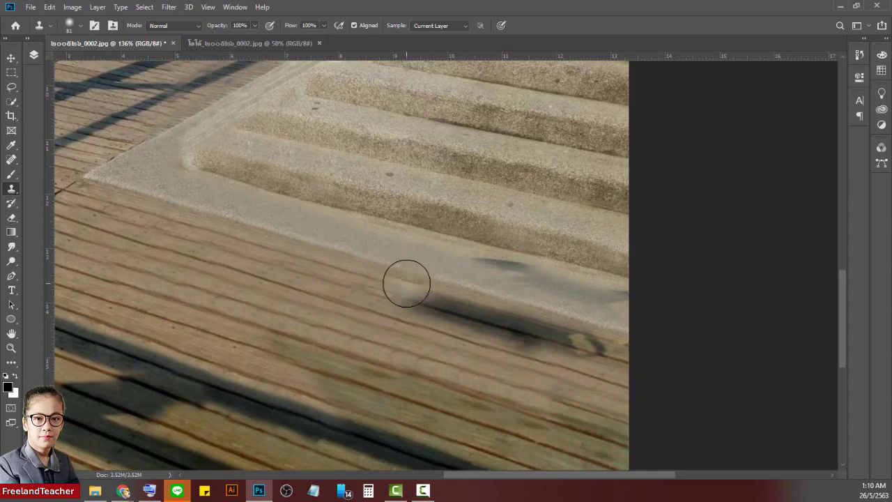
pyautogui.click(415, 305)
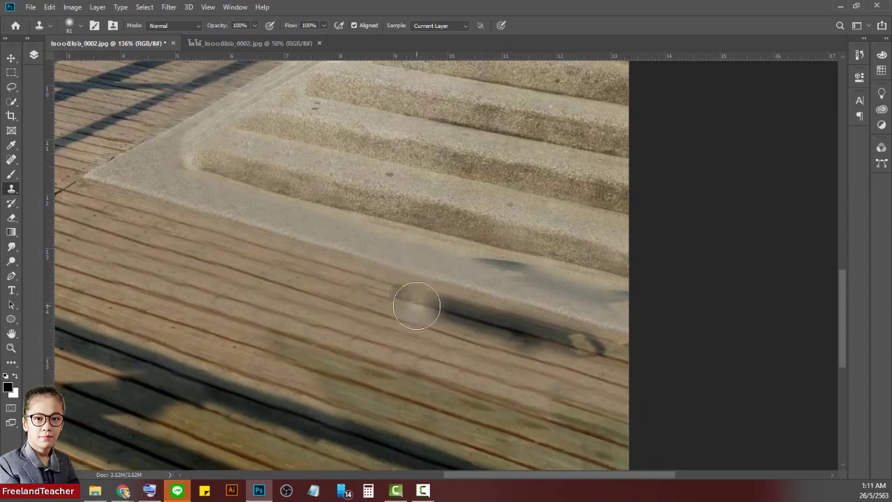
pyautogui.hotkey('ctrl', 'z')
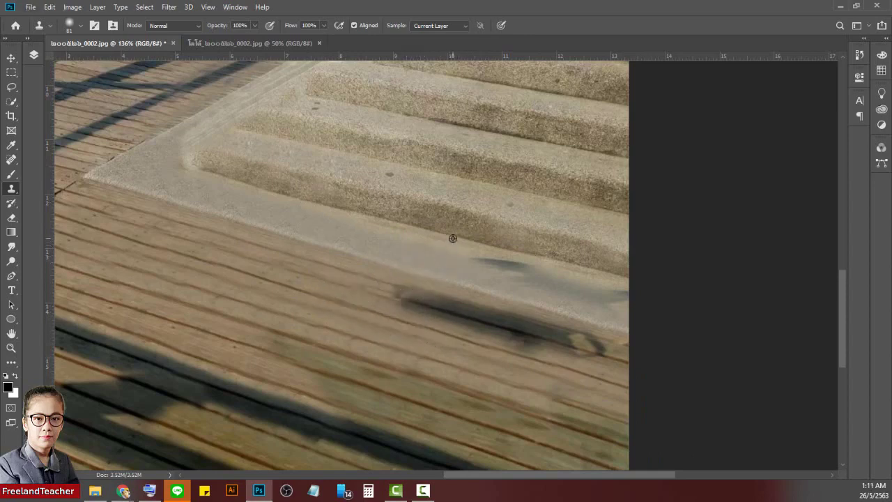
# Step: Clone clean concrete over the remaining shadow along the border below the lowest step with a 26 px brush
pyautogui.rightClick(481, 268)
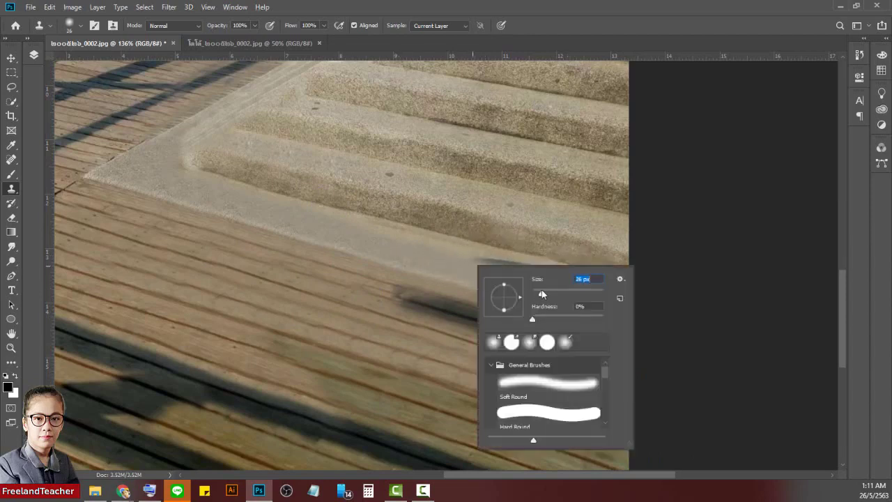
pyautogui.keyDown('alt'); pyautogui.click(433, 255); pyautogui.keyUp('alt')
pyautogui.moveTo(471, 261)
pyautogui.mouseDown()
pyautogui.moveTo(557, 283)
pyautogui.moveTo(603, 306)
pyautogui.mouseUp()
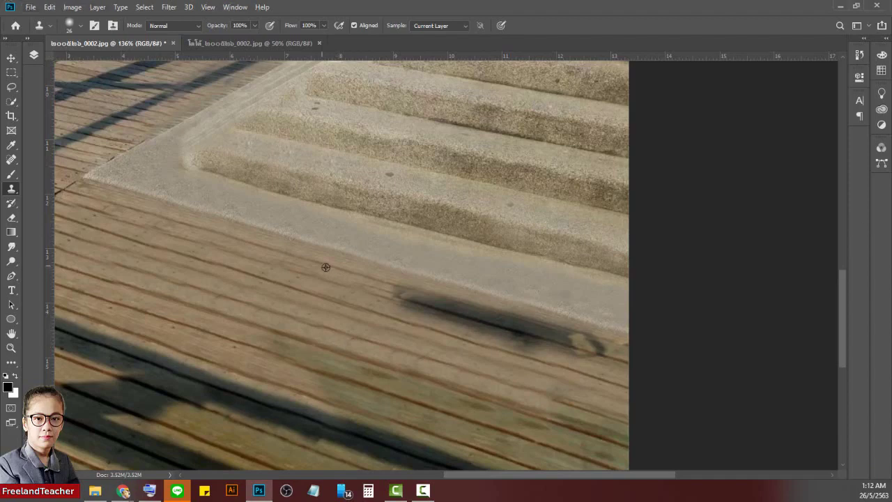
# Step: Clone clean planks over the remaining dark wheelchair shadow beside the concrete border with a 51 px brush
pyautogui.rightClick(360, 283)
pyautogui.moveTo(422, 311); pyautogui.dragTo(433, 312)
pyautogui.click(368, 257)
pyautogui.moveTo(398, 289); pyautogui.dragTo(643, 369)
pyautogui.moveTo(432, 296); pyautogui.dragTo(616, 355)
pyautogui.keyDown('alt'); pyautogui.click(220, 237); pyautogui.keyUp('alt')
pyautogui.moveTo(353, 288); pyautogui.dragTo(611, 374)
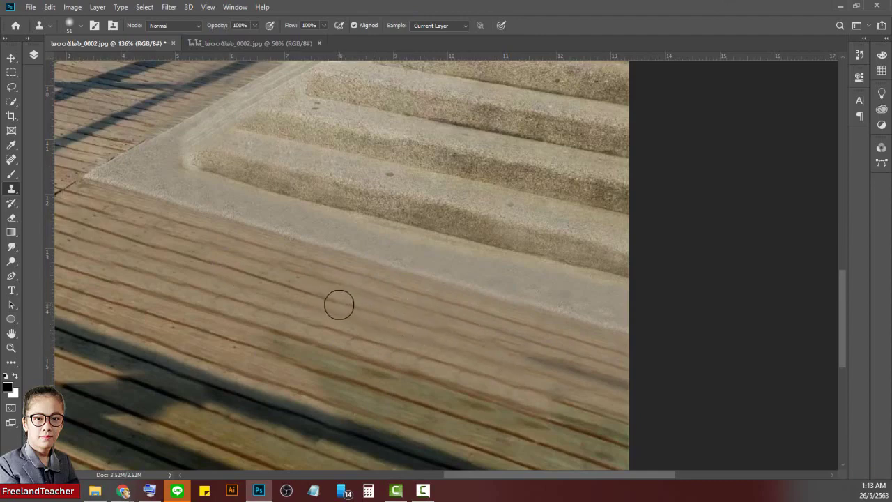
# Step: Clone light planks over the darker greenish patch reaching the photo's right edge with a 92 px brush
pyautogui.click(12, 350)
pyautogui.hotkey('ctrl', '0')
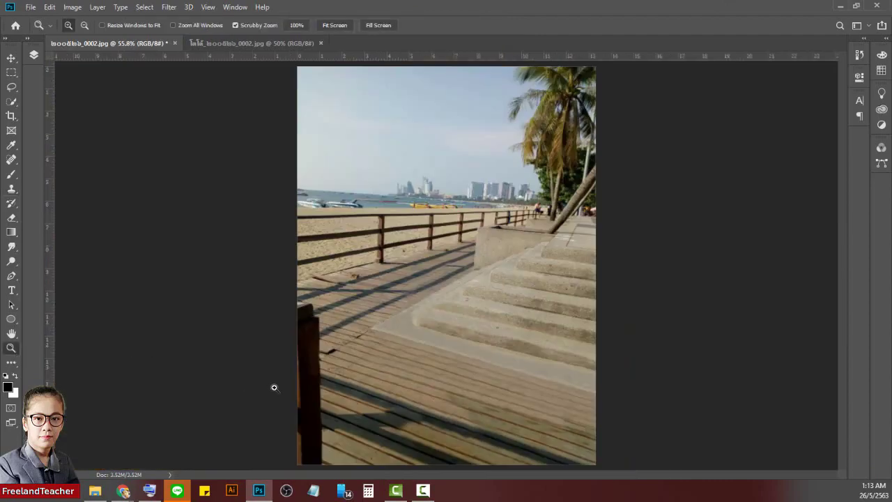
pyautogui.moveTo(499, 461); pyautogui.dragTo(825, 433)
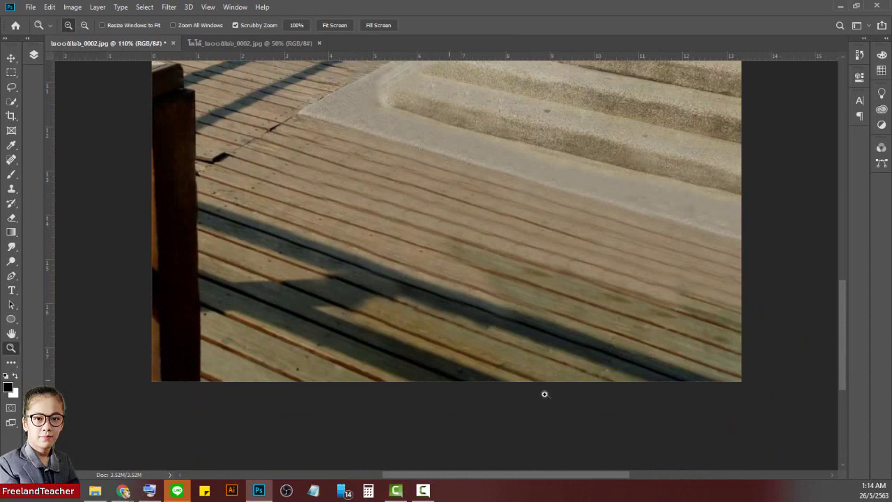
pyautogui.click(11, 188)
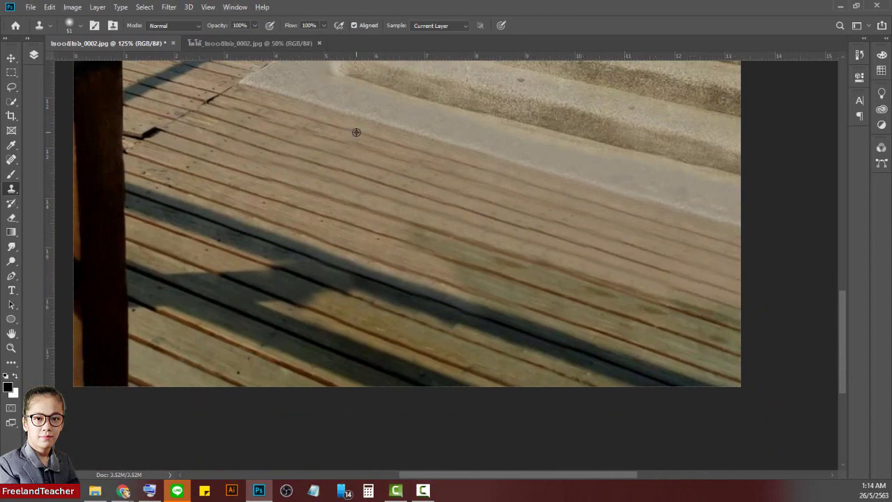
pyautogui.rightClick(354, 171)
pyautogui.click(427, 201)
pyautogui.keyDown('alt'); pyautogui.click(401, 157); pyautogui.keyUp('alt')
pyautogui.keyDown('alt'); pyautogui.click(384, 168); pyautogui.keyUp('alt')
pyautogui.moveTo(375, 208); pyautogui.dragTo(745, 331)
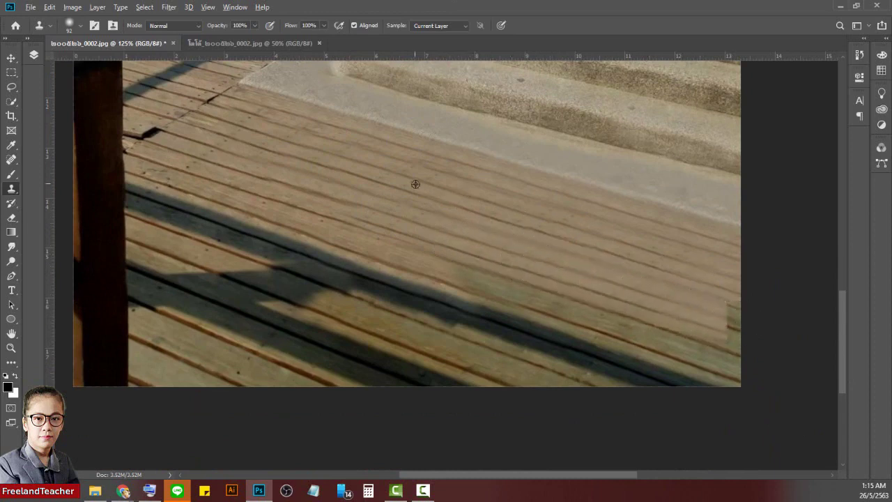
pyautogui.keyDown('alt'); pyautogui.click(712, 301); pyautogui.keyUp('alt')
pyautogui.click(745, 318)
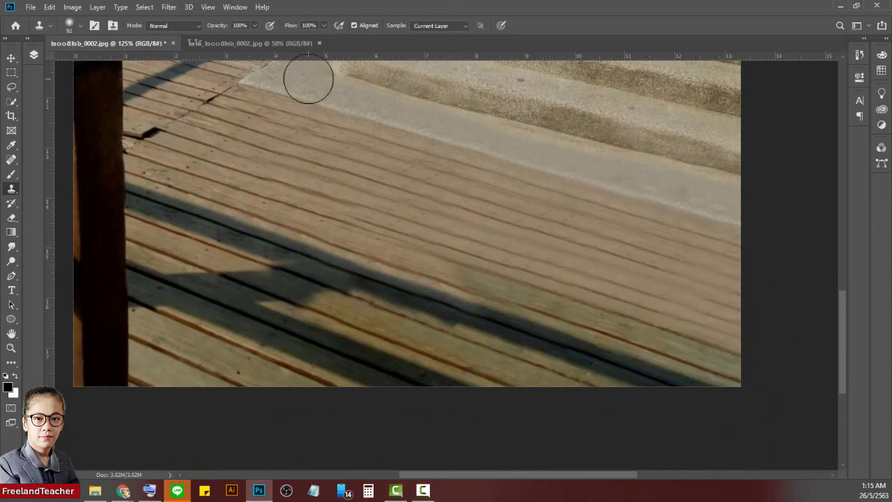
# Step: Clone planks with nail marks over the smooth retouched area in the middle of the boardwalk
pyautogui.moveTo(344, 131); pyautogui.dragTo(256, 215)
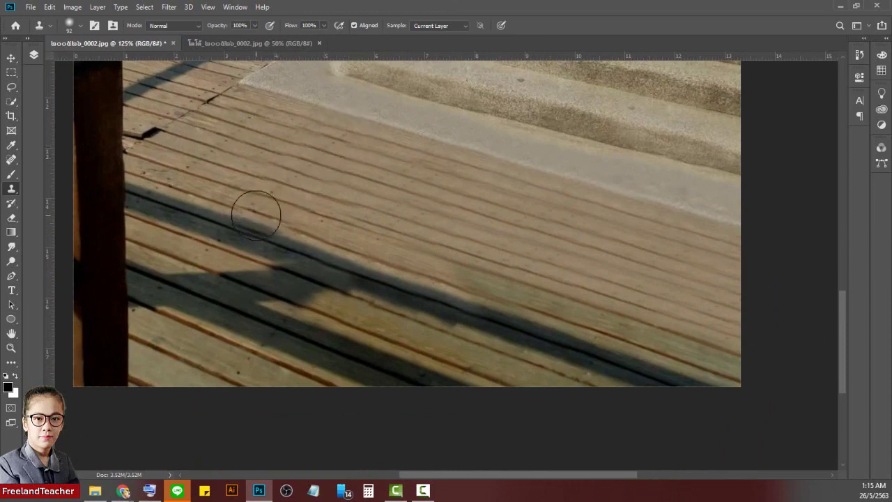
pyautogui.keyDown('alt'); pyautogui.click(271, 101); pyautogui.keyUp('alt')
pyautogui.moveTo(447, 160); pyautogui.dragTo(366, 246)
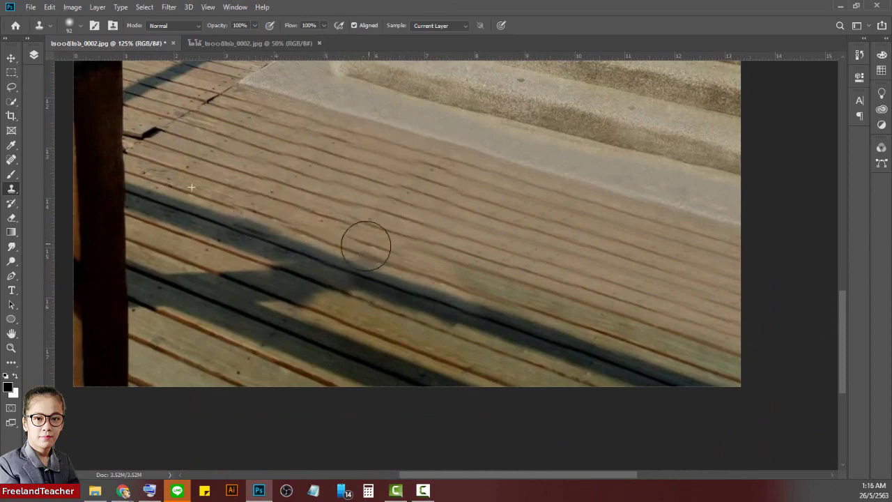
pyautogui.keyDown('alt'); pyautogui.click(247, 217); pyautogui.keyUp('alt')
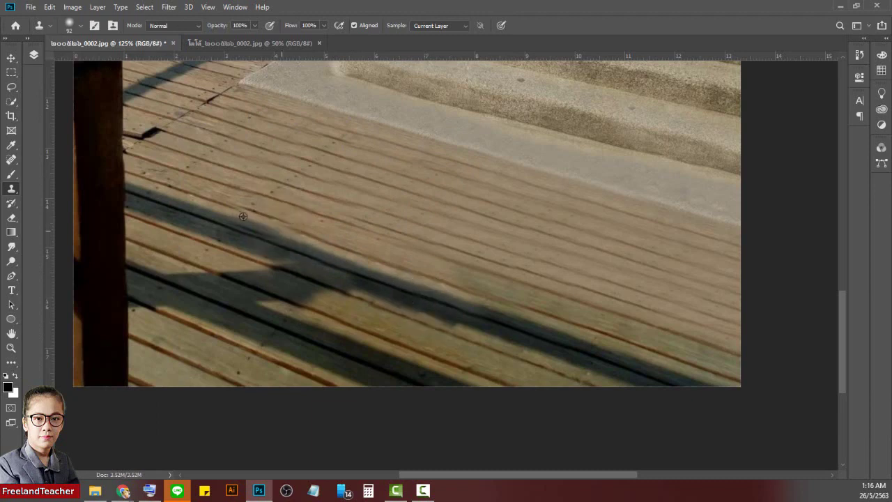
pyautogui.moveTo(346, 257); pyautogui.dragTo(452, 166)
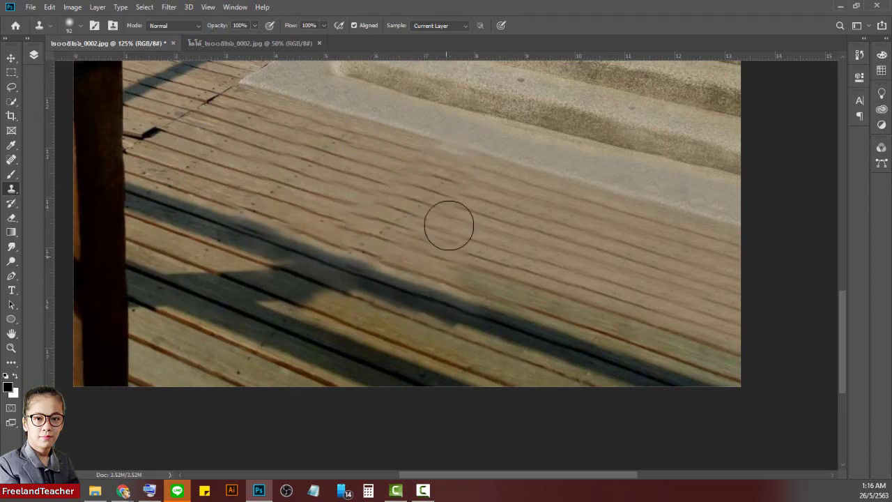
# Step: Clone detailed planks over the dull greenish strip above the long shadow, down to the photo's right edge
pyautogui.hotkey('alt', 'e')
pyautogui.press('Escape')
pyautogui.keyDown('alt'); pyautogui.click(200, 172); pyautogui.keyUp('alt')
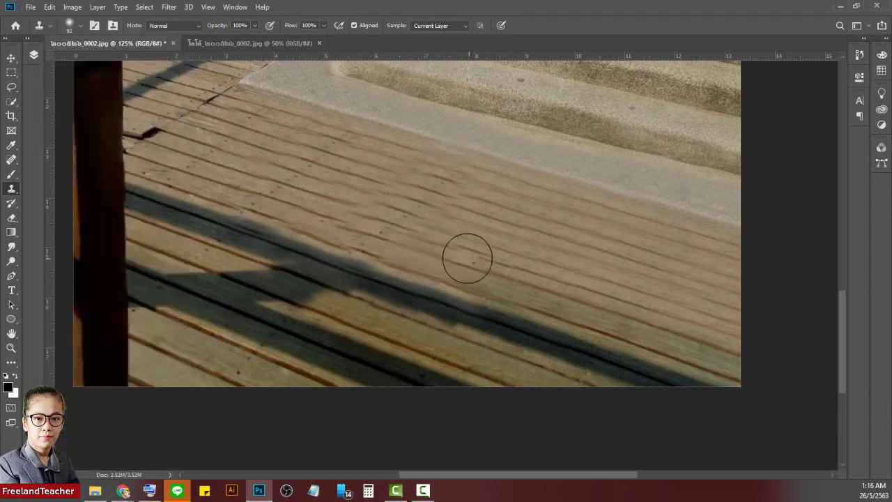
pyautogui.moveTo(476, 264); pyautogui.dragTo(756, 365)
# Step: Clone planks along the upper edge of the long foreground shadow with a 77 px brush, and show the whole photo
pyautogui.rightClick(603, 292)
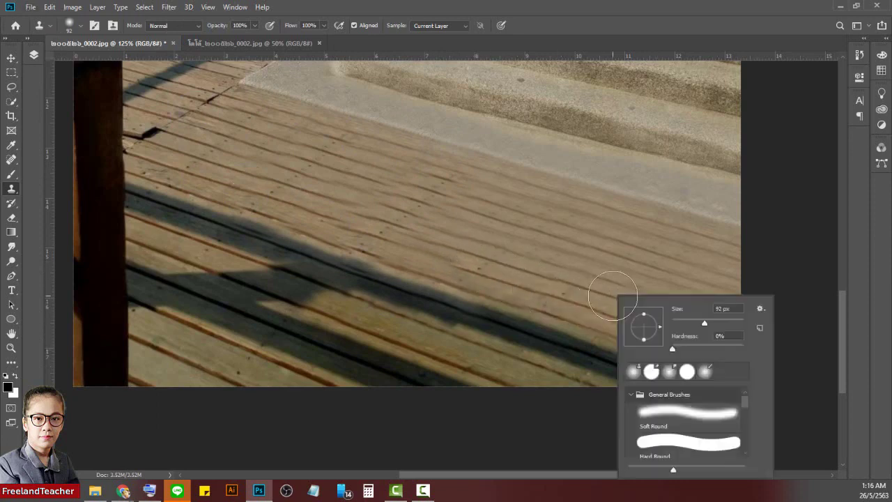
pyautogui.press('Return')
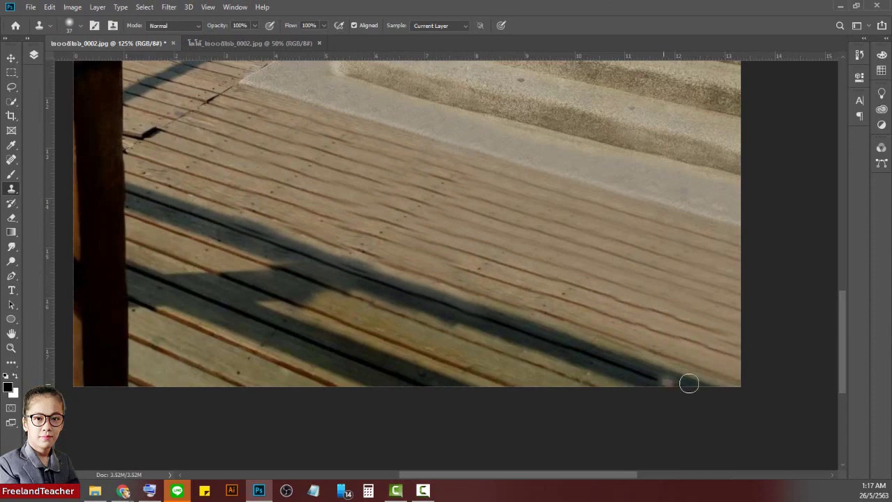
pyautogui.rightClick(329, 230)
pyautogui.moveTo(352, 249); pyautogui.dragTo(362, 249)
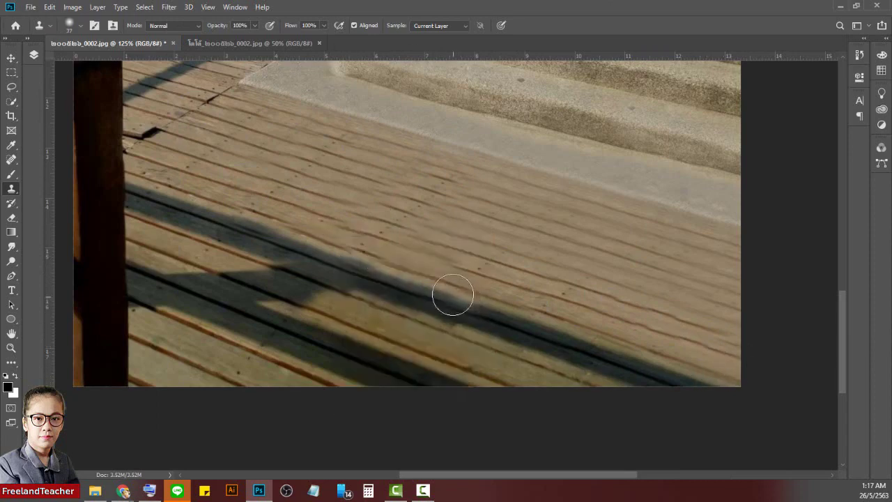
pyautogui.moveTo(455, 295); pyautogui.dragTo(693, 361)
pyautogui.doubleClick(11, 332)
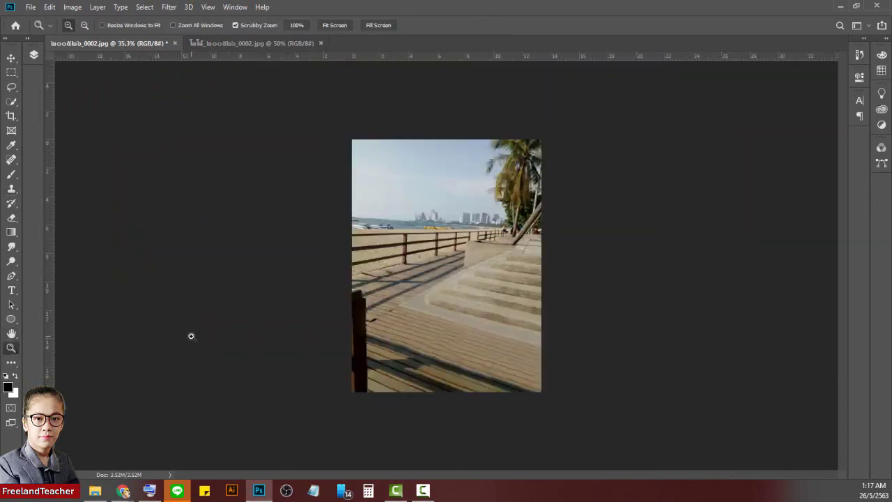